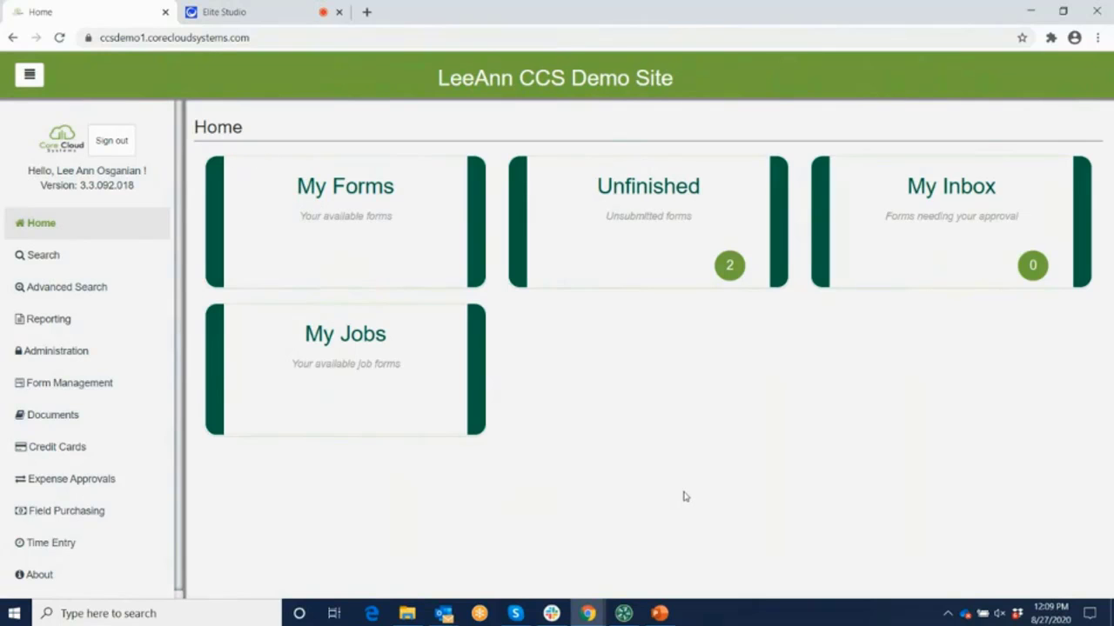
Step: Minimize the other windows open behind the browser and restore the browser to full screen
left_click(1065, 12)
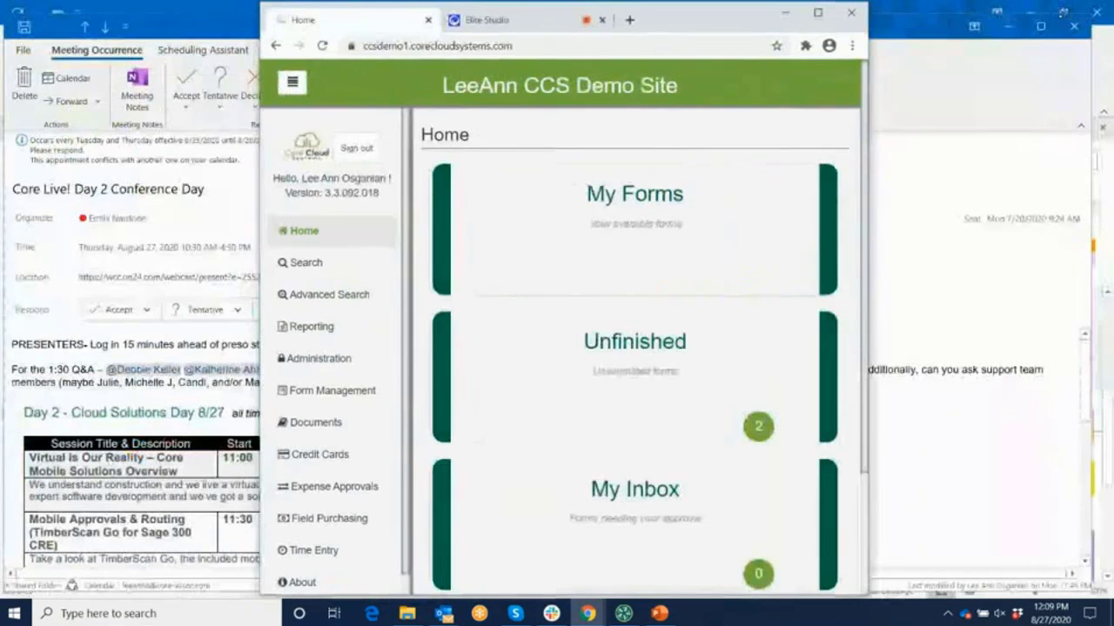
left_click(1004, 29)
left_click(1005, 29)
left_click(1011, 8)
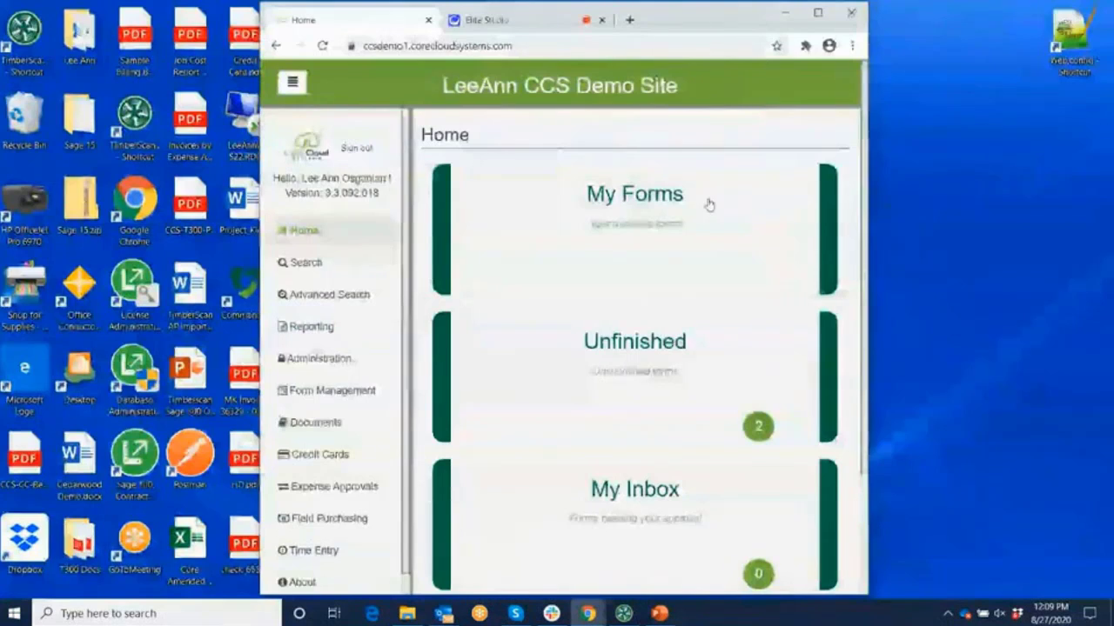
left_click_drag(867, 131, 1094, 132)
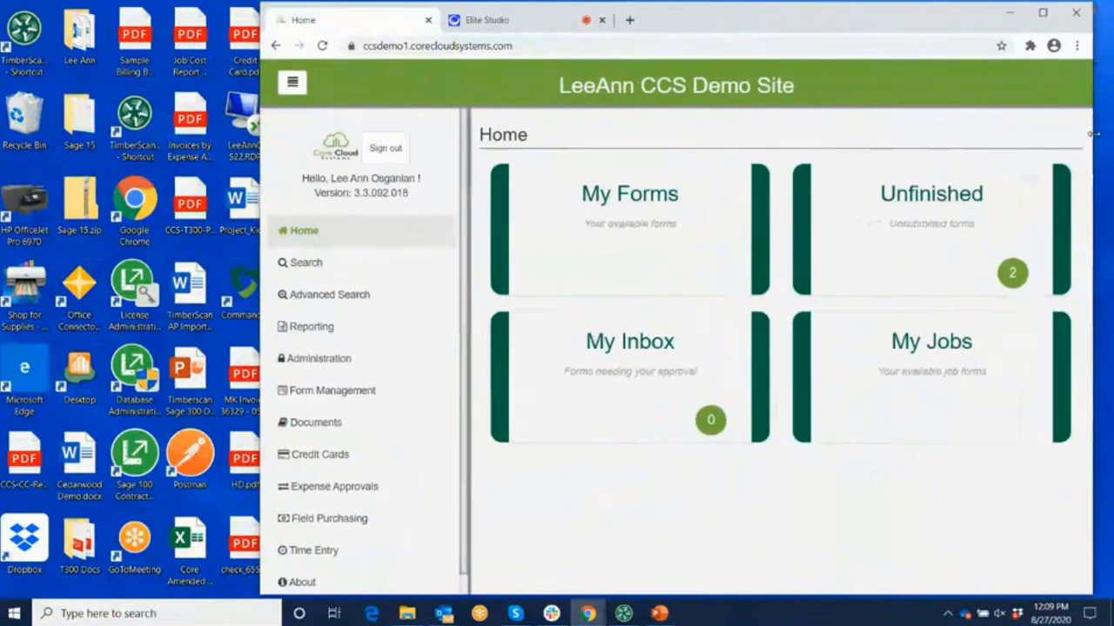
left_click(1042, 13)
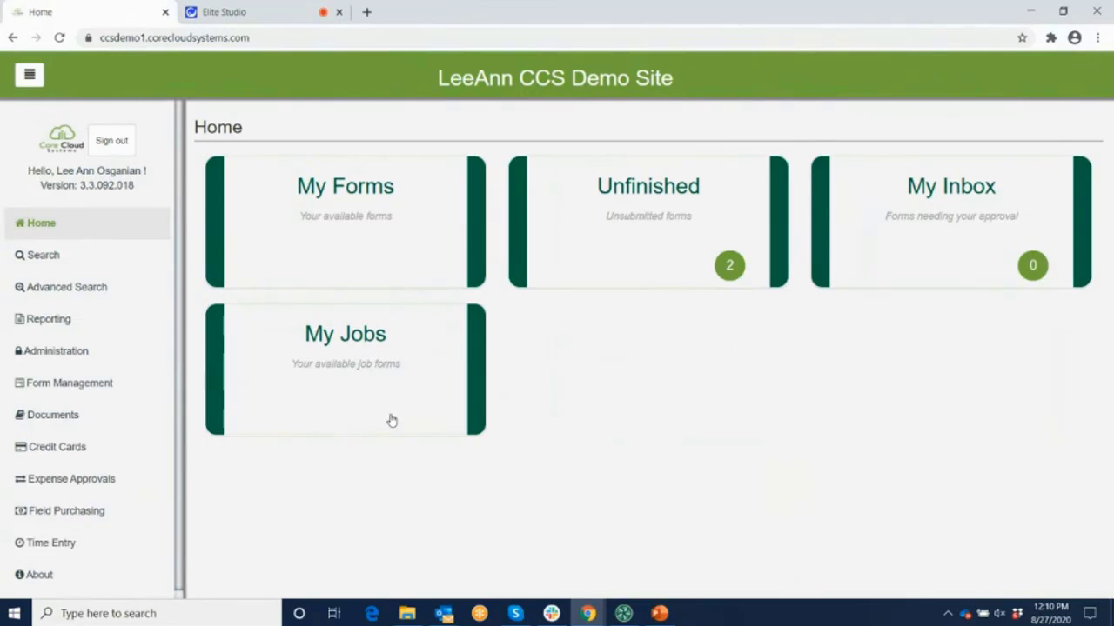
Step: Open My Forms and narrow the browser window to a phone-like width
left_click(332, 203)
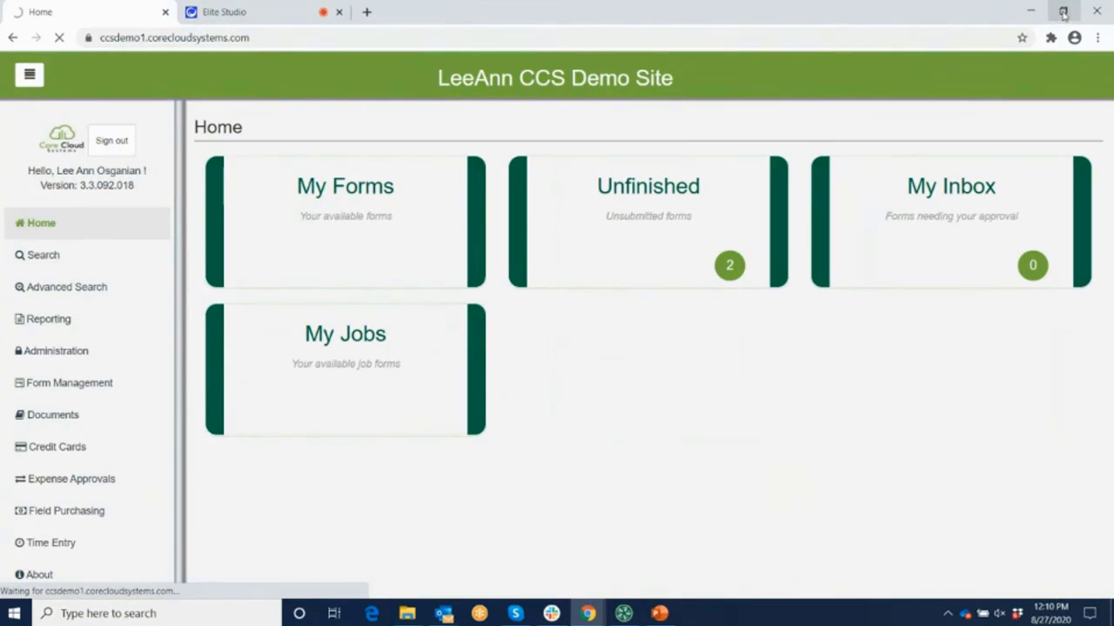
left_click(1063, 12)
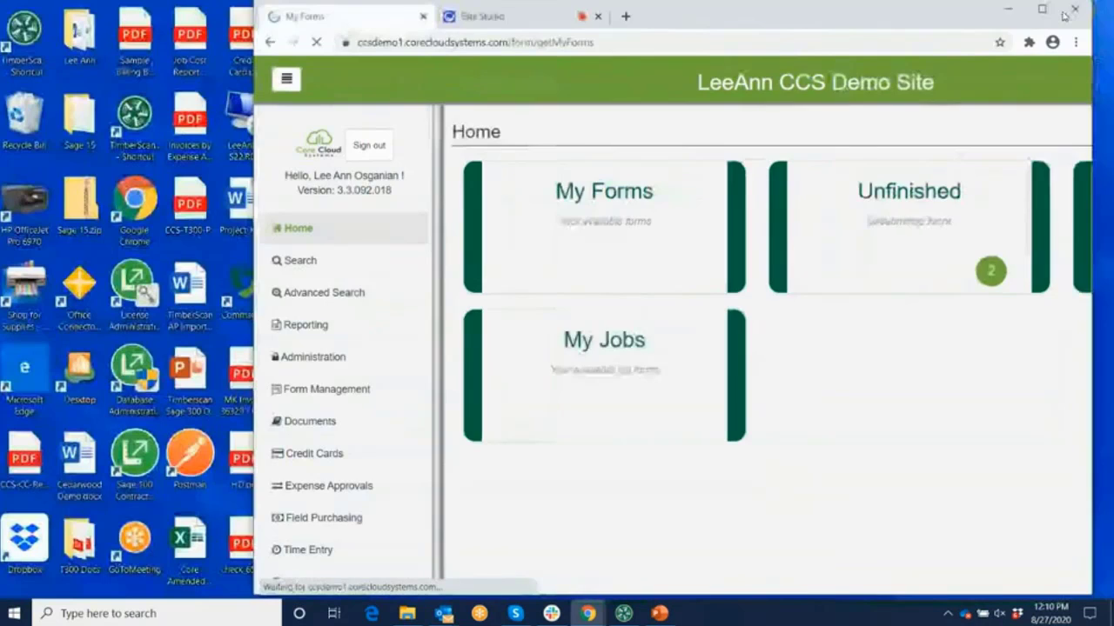
left_click_drag(1024, 261, 633, 261)
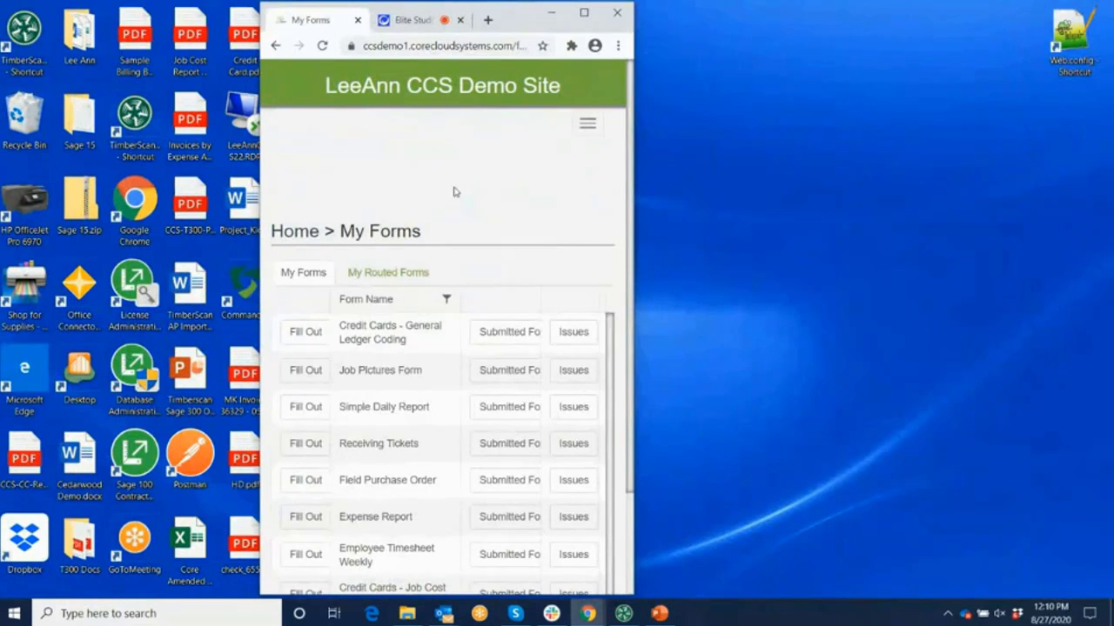
Step: Open the Credit Cards - Job Cost Coding form for filling out from the list of available forms
scroll(632, 293, "down", 1)
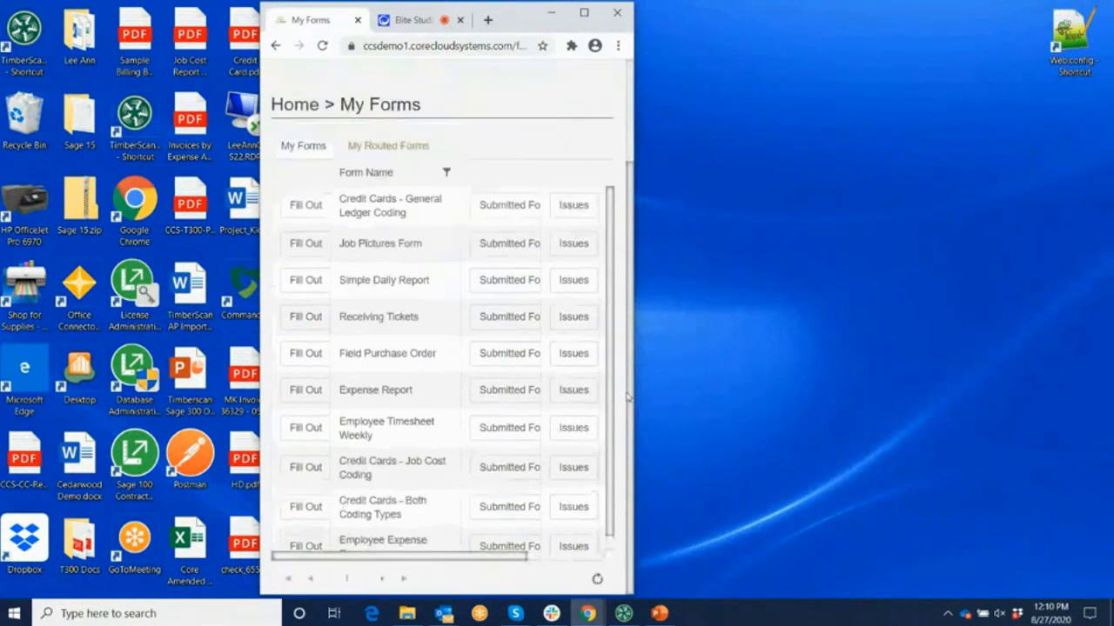
left_click_drag(636, 344, 636, 371)
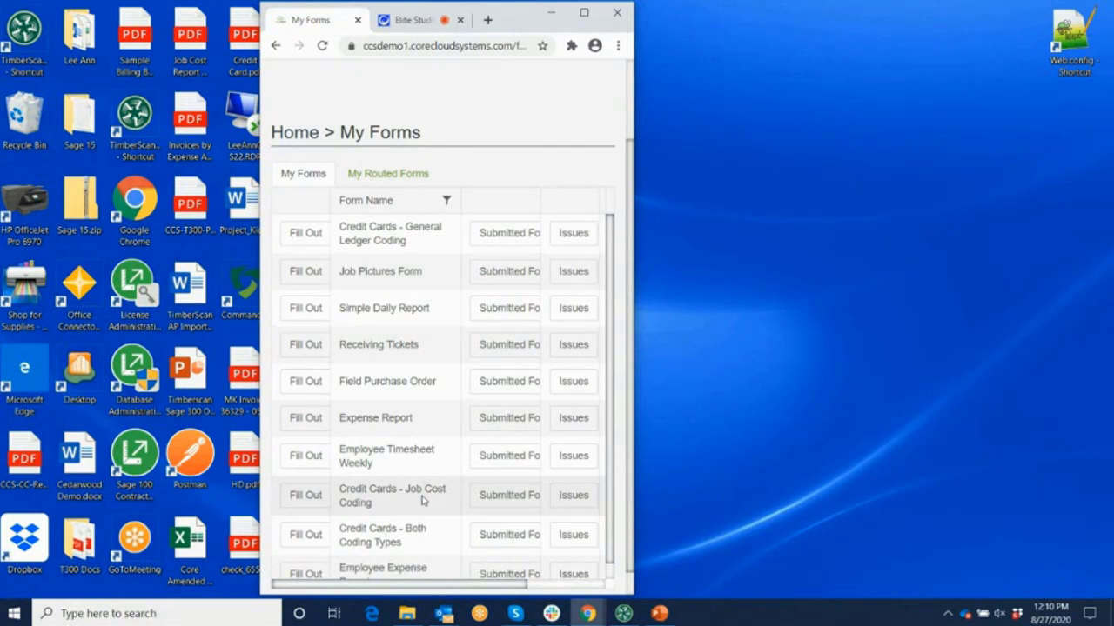
scroll(423, 500, "down", 1)
scroll(423, 500, "down", 1)
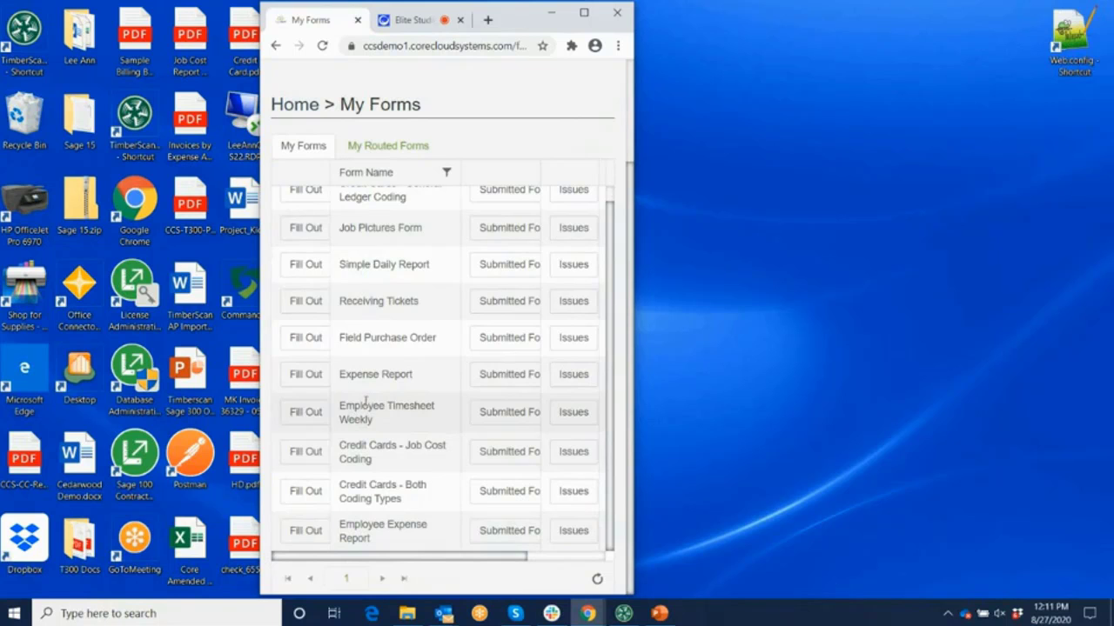
left_click(306, 454)
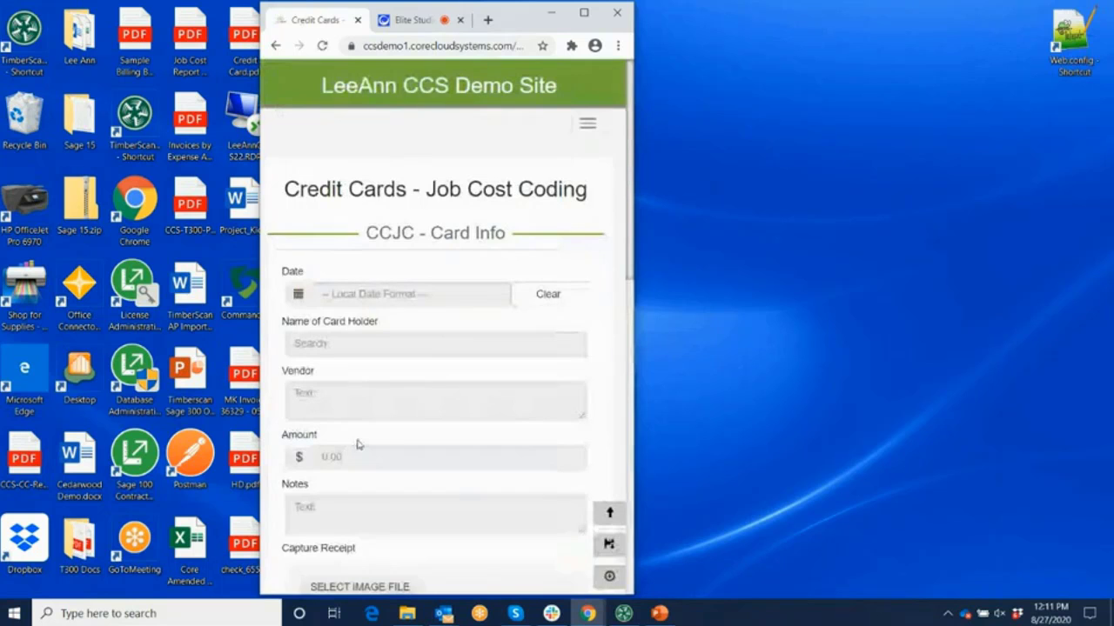
Step: Set the form's date to 08/27/2020 and choose the card holder with the BOA Mastercard
left_click(343, 294)
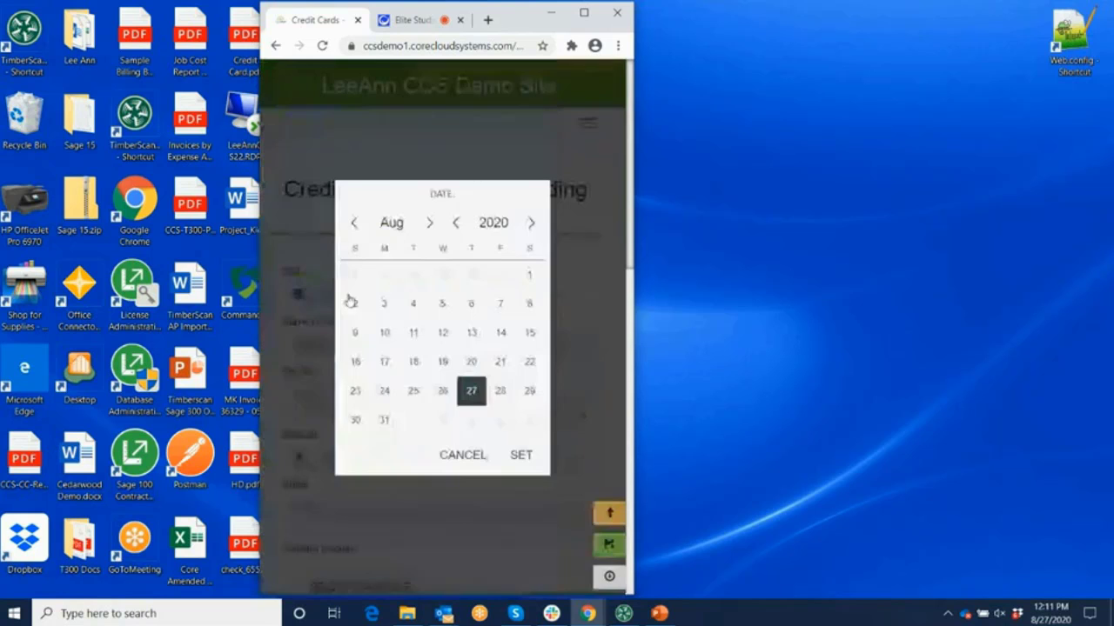
left_click(526, 458)
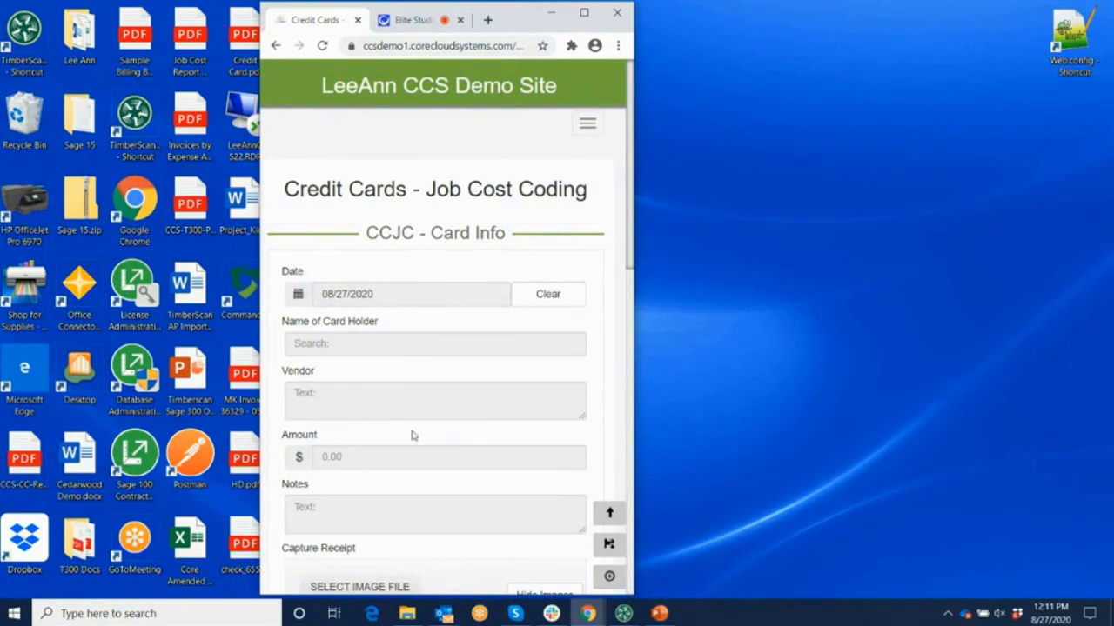
scroll(412, 411, "down", 1)
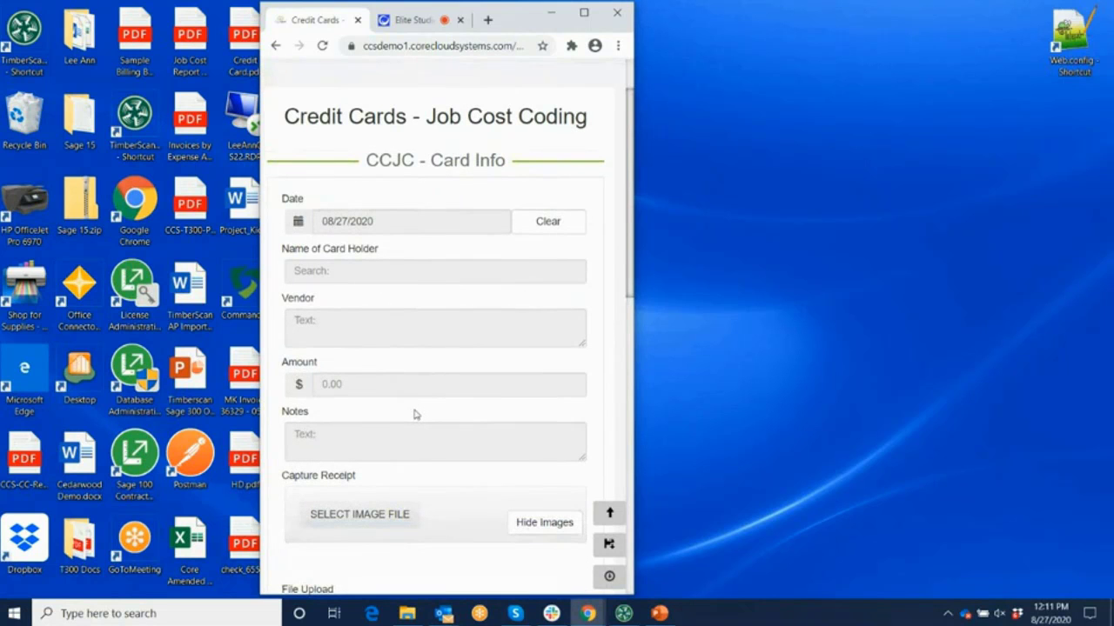
left_click(355, 270)
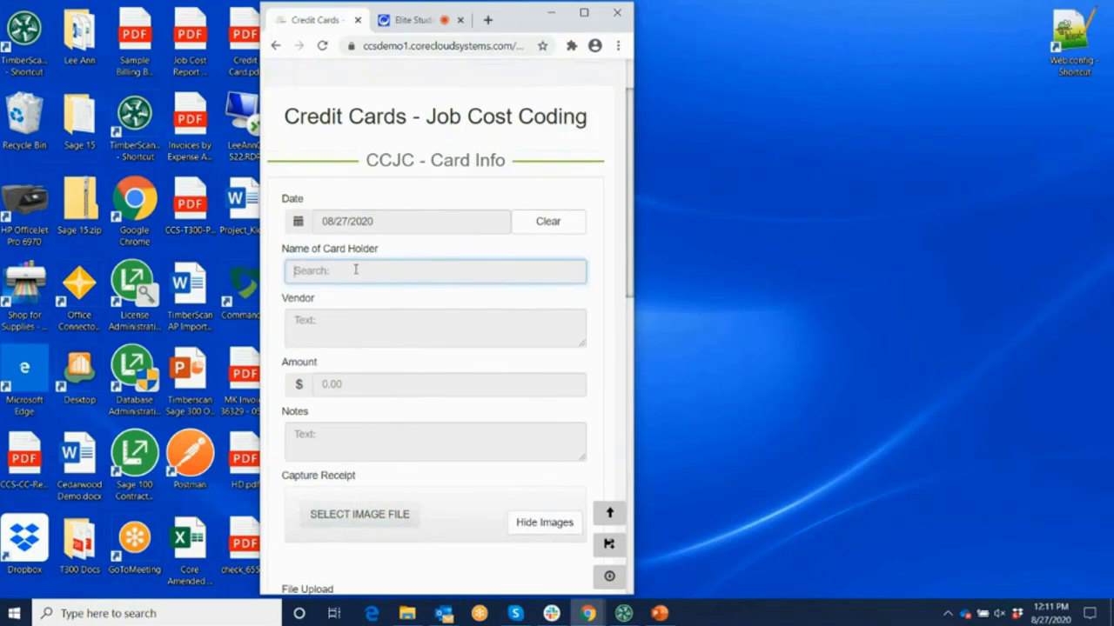
type("l")
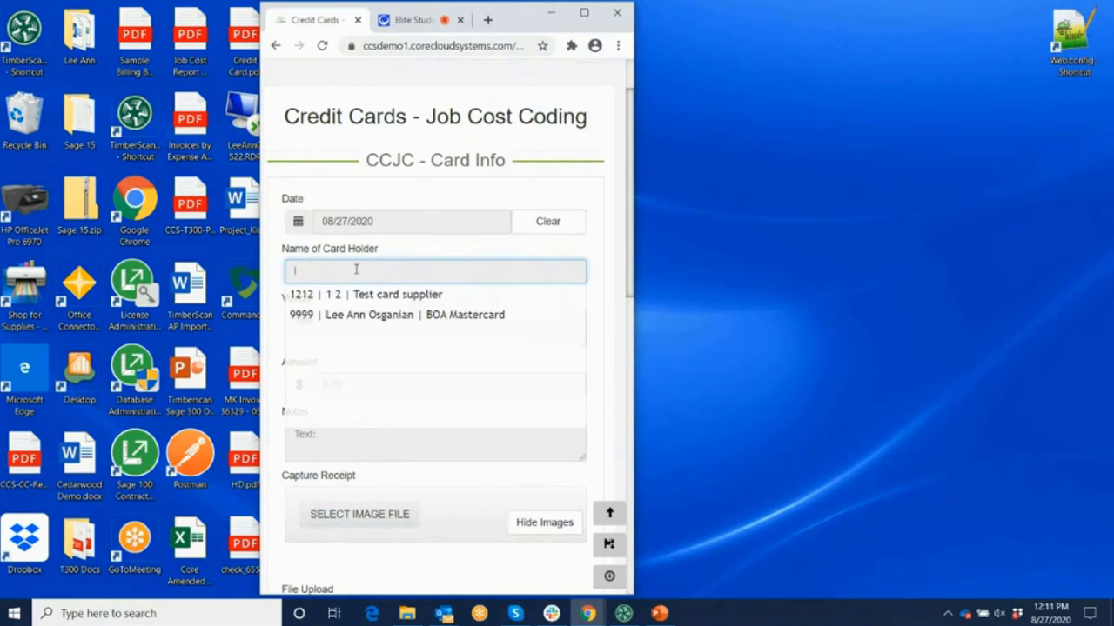
left_click(377, 315)
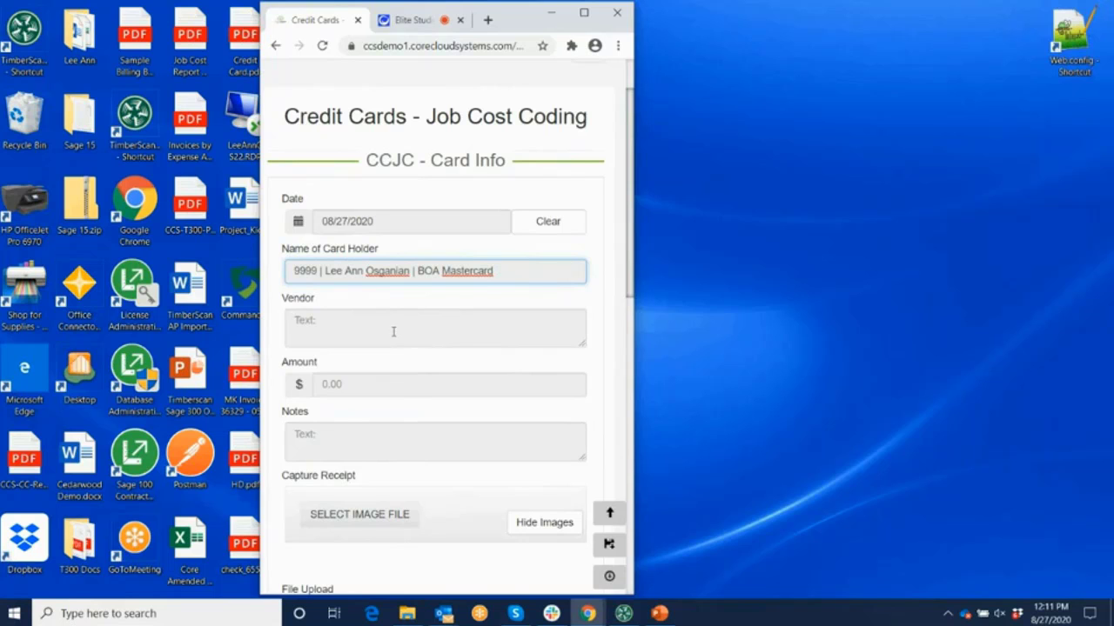
Step: Enter home depot as the vendor and 50.00 as the amount in the card info section
left_click(300, 320)
type("home depot")
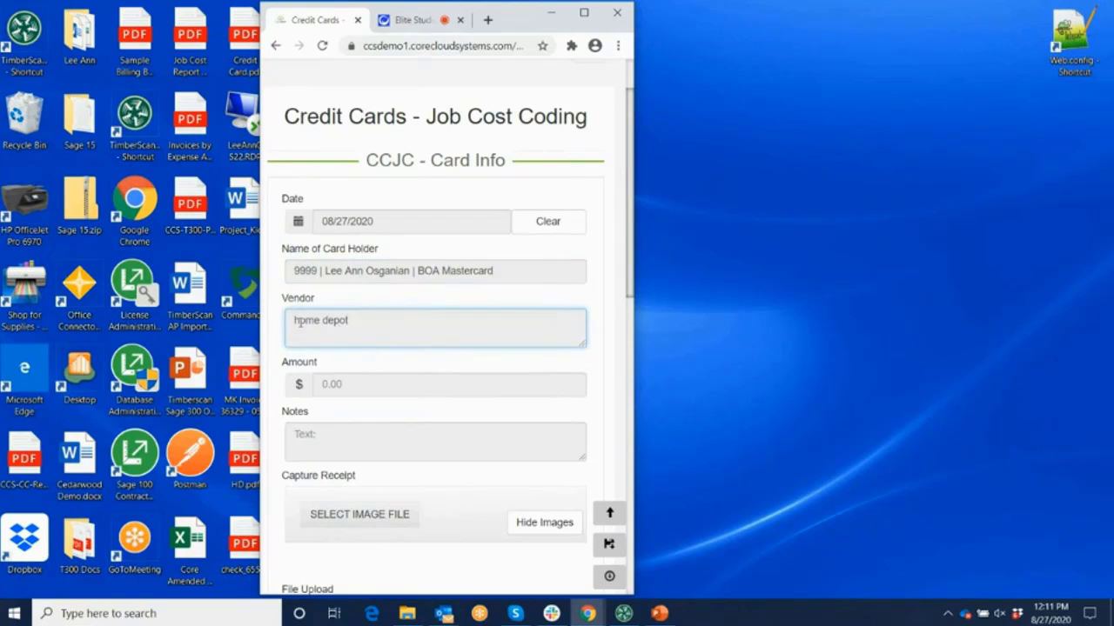
left_click(333, 383)
type("4")
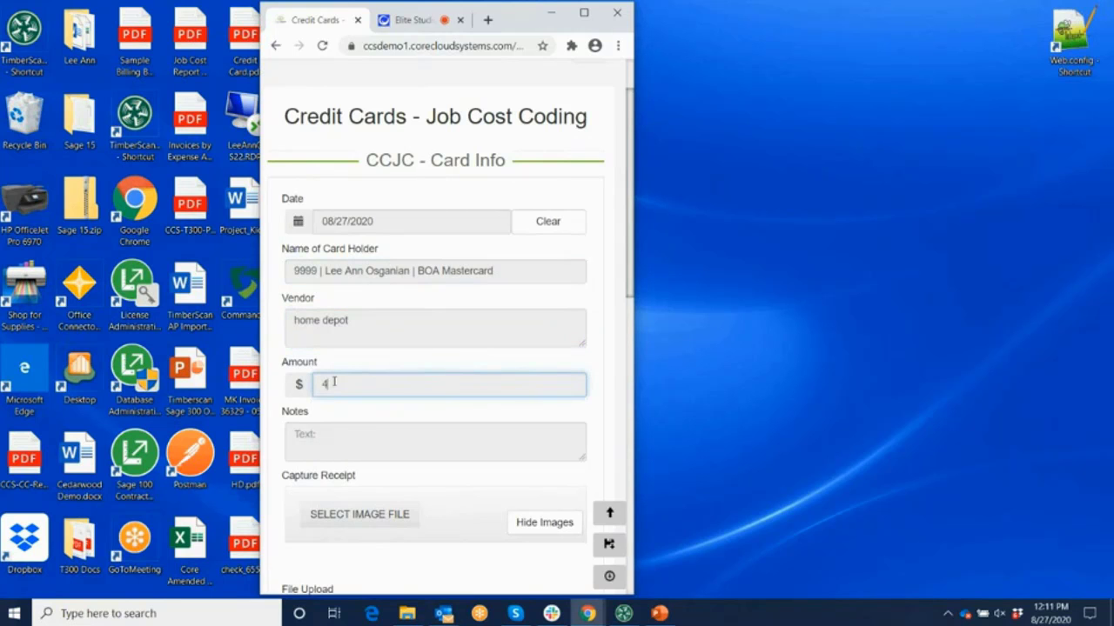
key("BackSpace")
type("5000")
key("Tab")
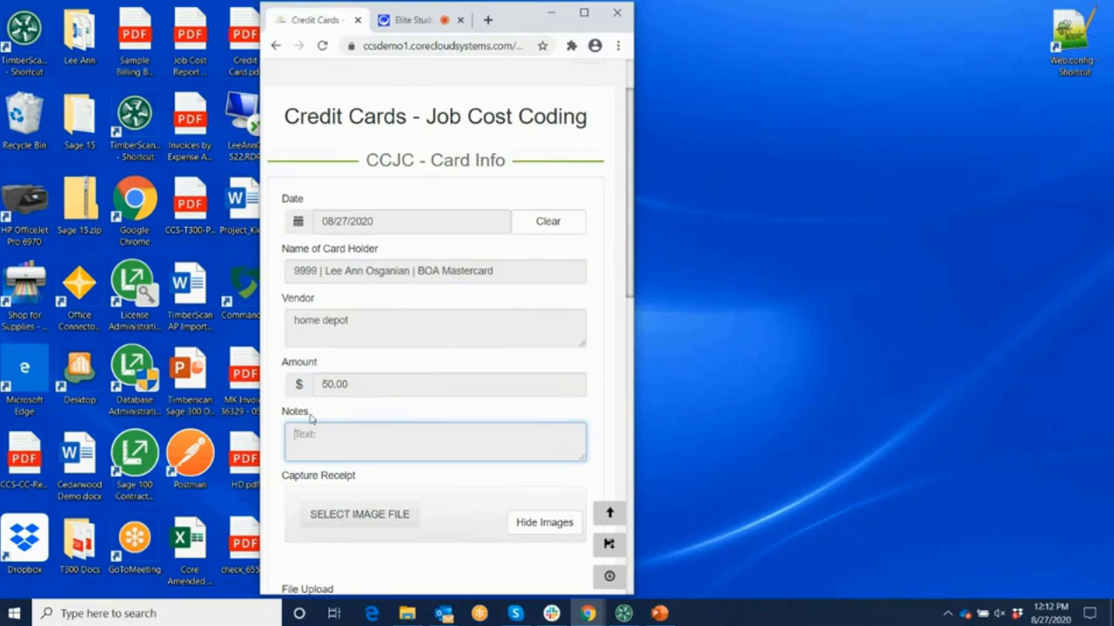
Step: Enter the note "Safety signs for job site." in the card info section
type("Safe")
type("ty signs for ")
type("a")
type("job site.")
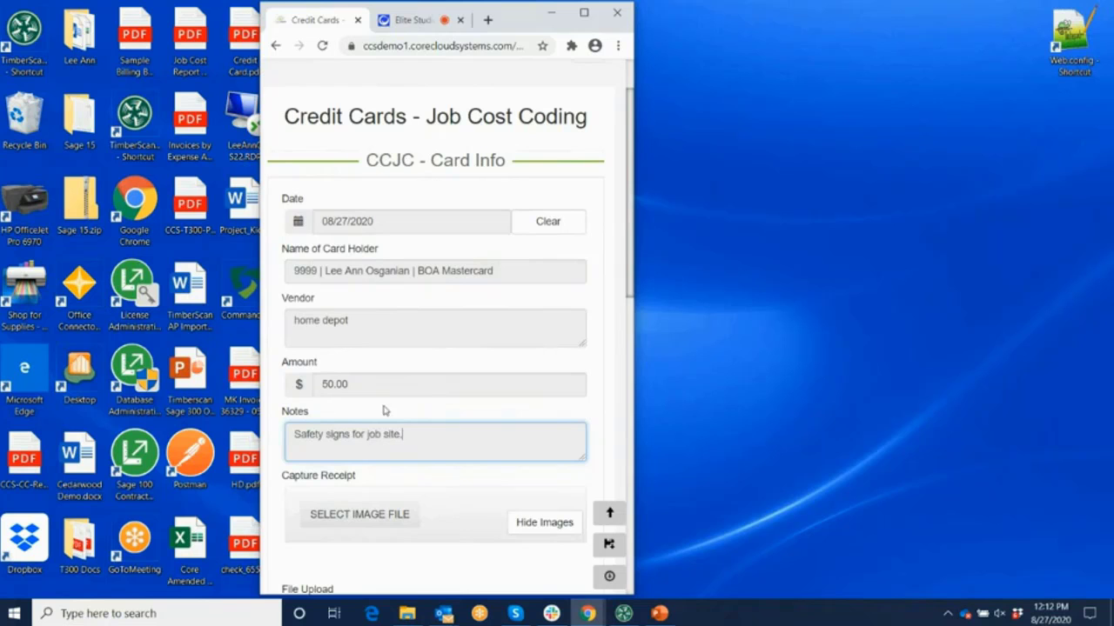
Step: Attach the image Home Depot Receipt 7-28.jpg from the CCS Samples folder as the captured receipt
scroll(393, 452, "down", 1)
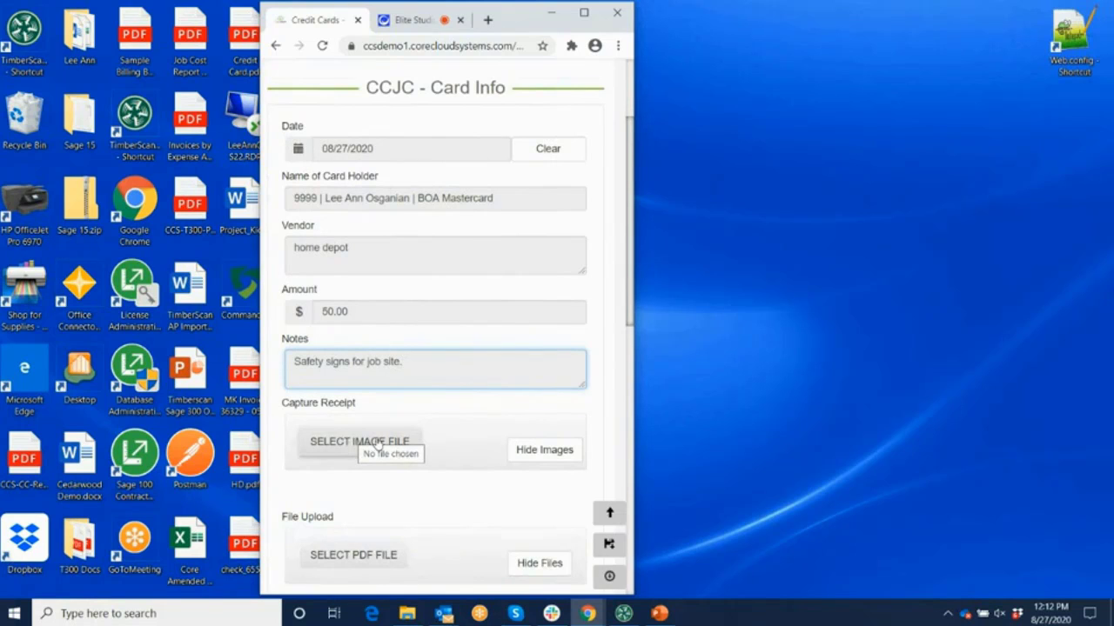
left_click(344, 448)
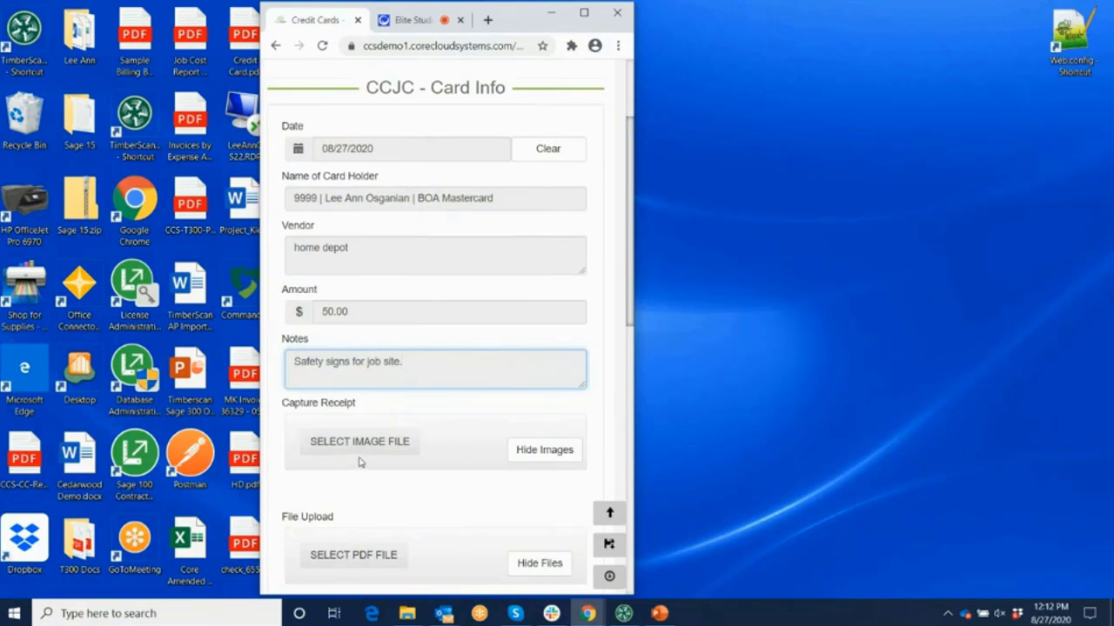
scroll(363, 465, "down", 1)
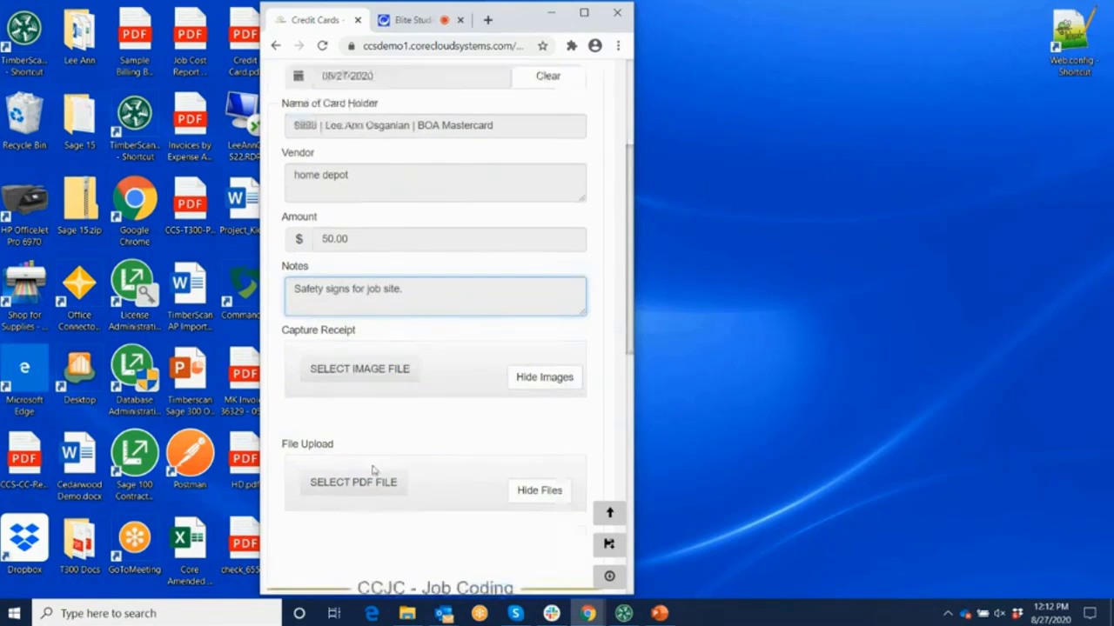
left_click(353, 372)
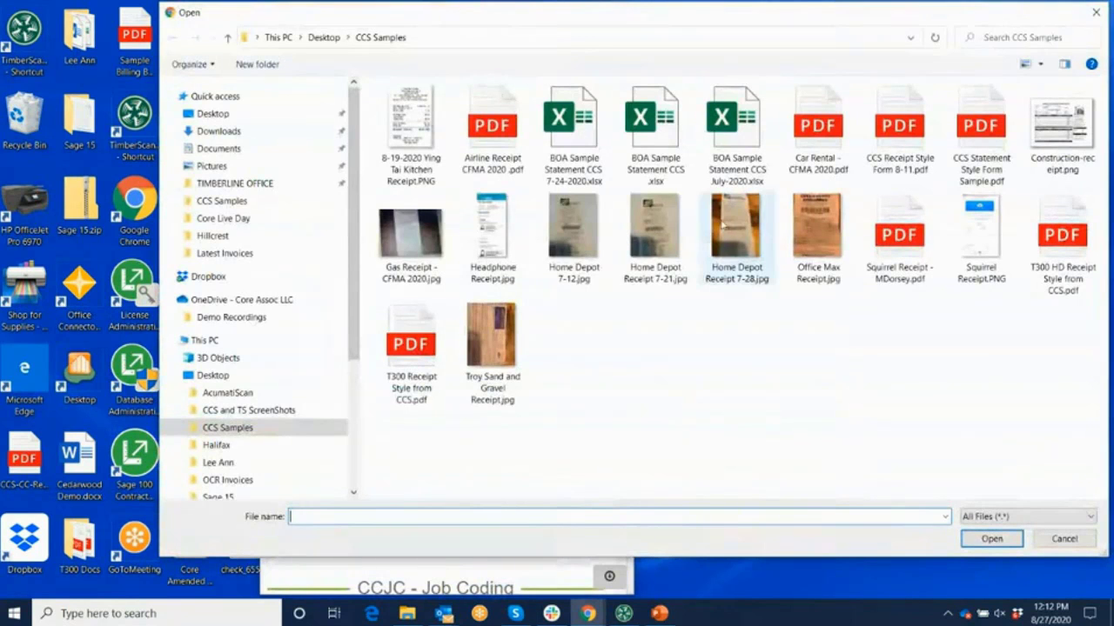
double_click(737, 237)
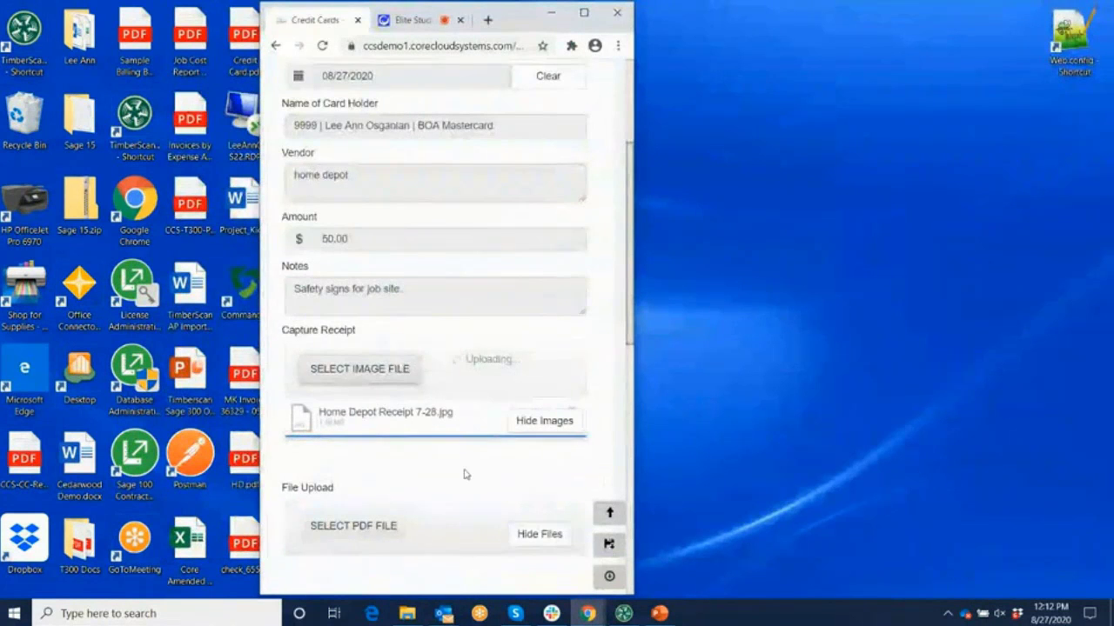
Step: In the Job Coding section, enter a line amount of 50.00 and choose job 03-001 NW Food Warehouse
scroll(465, 474, "down", 1)
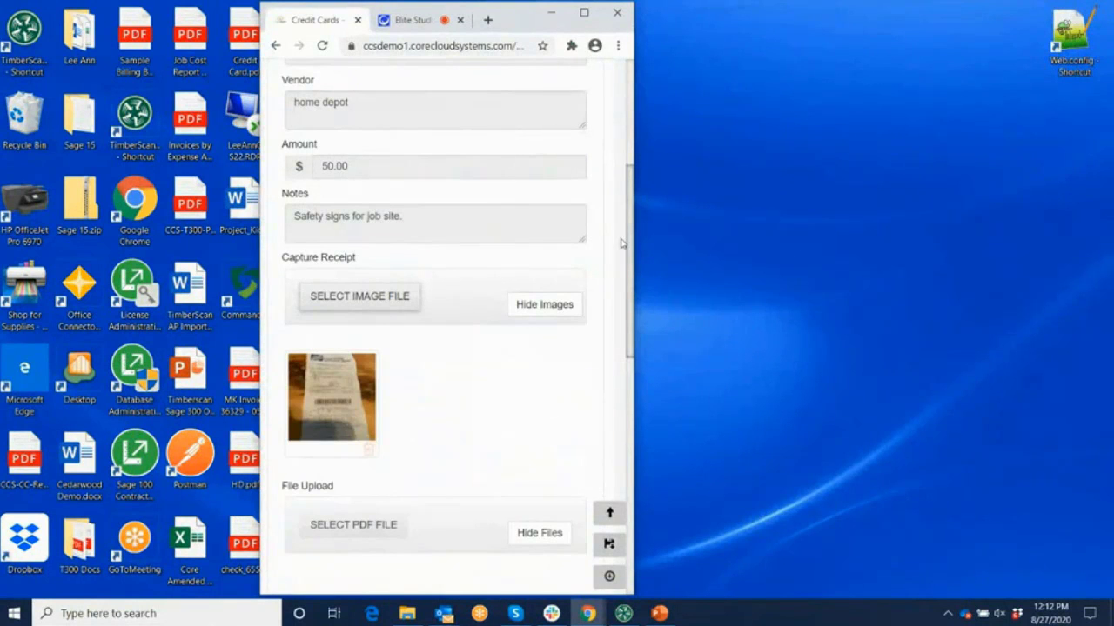
left_click_drag(632, 261, 629, 438)
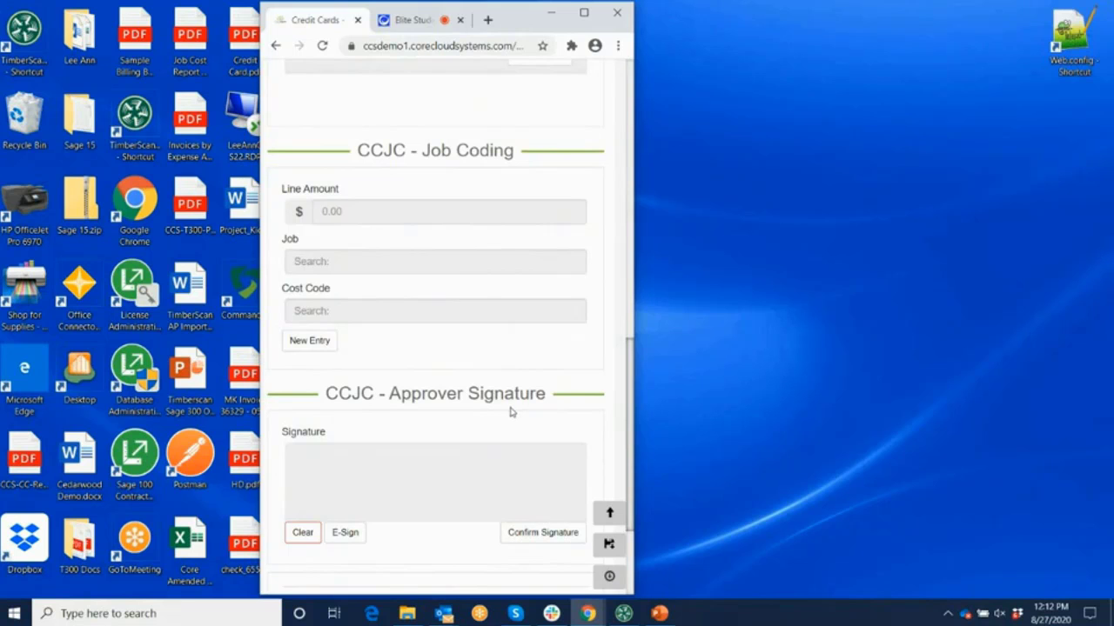
left_click(369, 214)
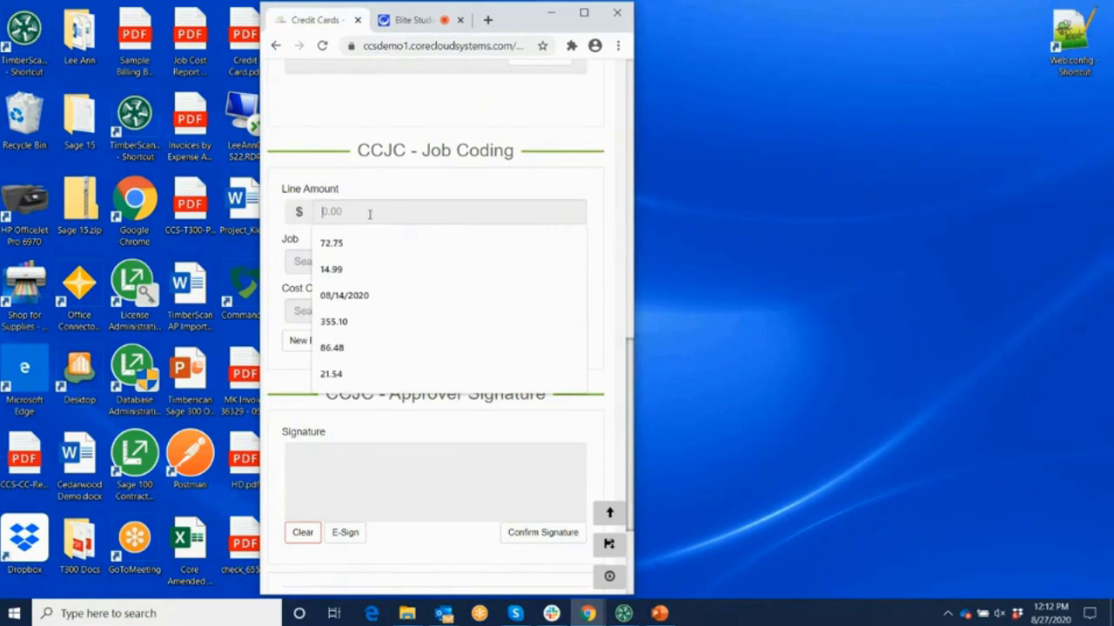
type("50.00")
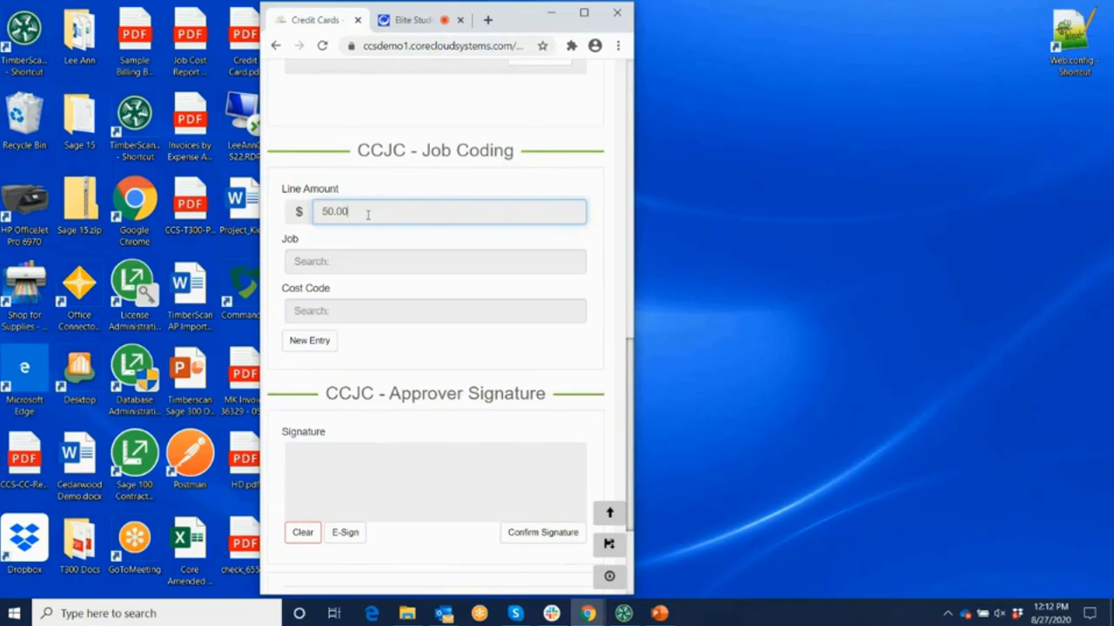
key("Tab")
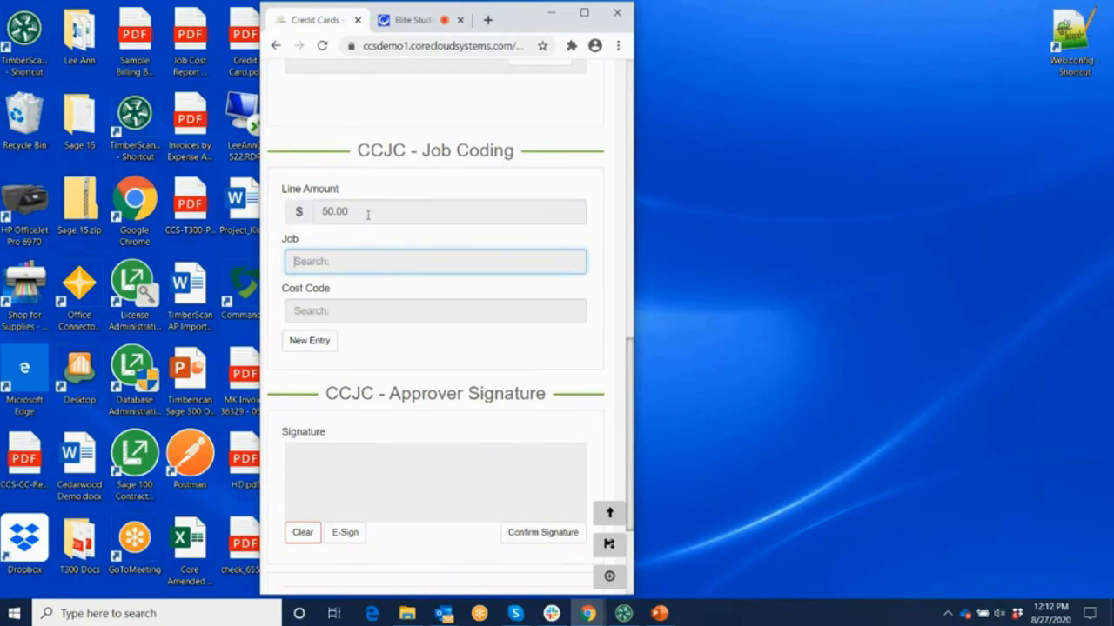
type("J")
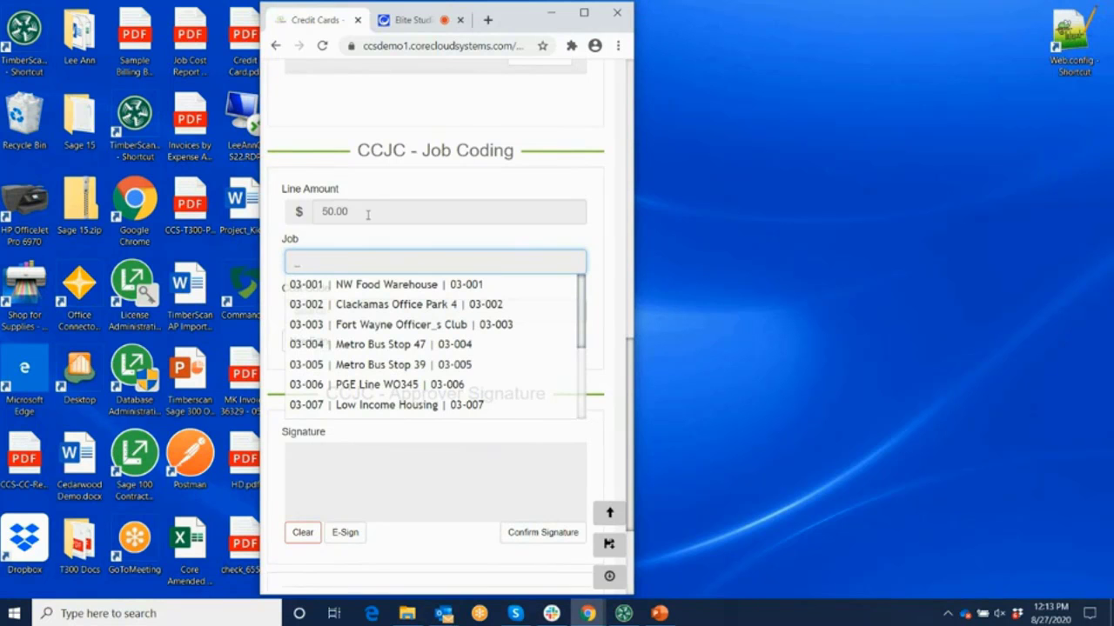
left_click(387, 285)
Step: Search the cost codes for "sign" and choose 10-430, M, Exterior Signs for the job line
left_click(320, 311)
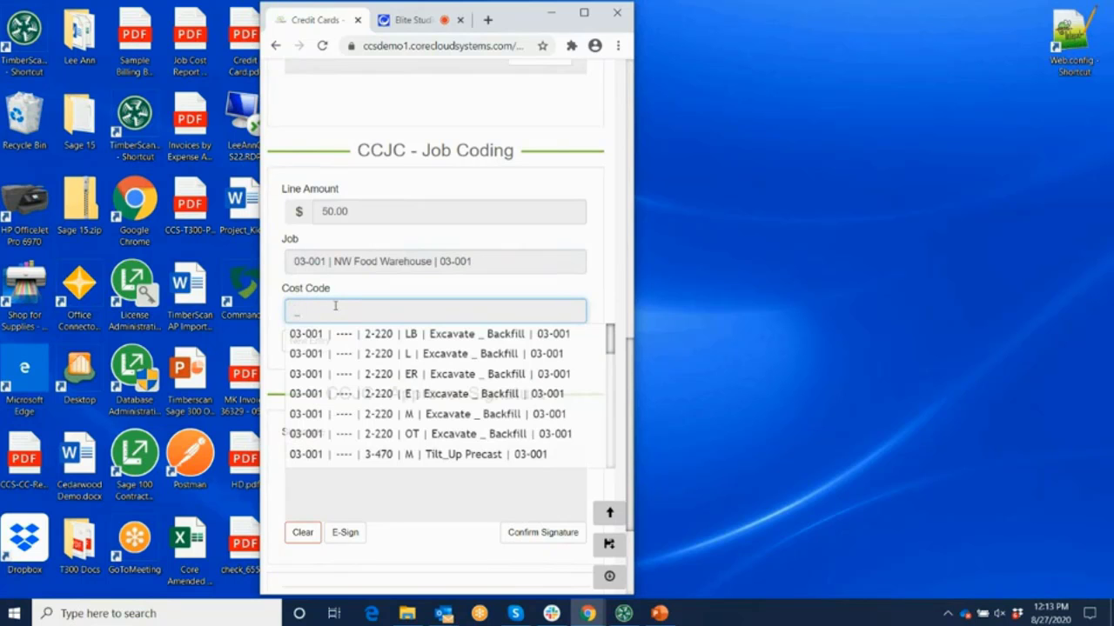
type("sign")
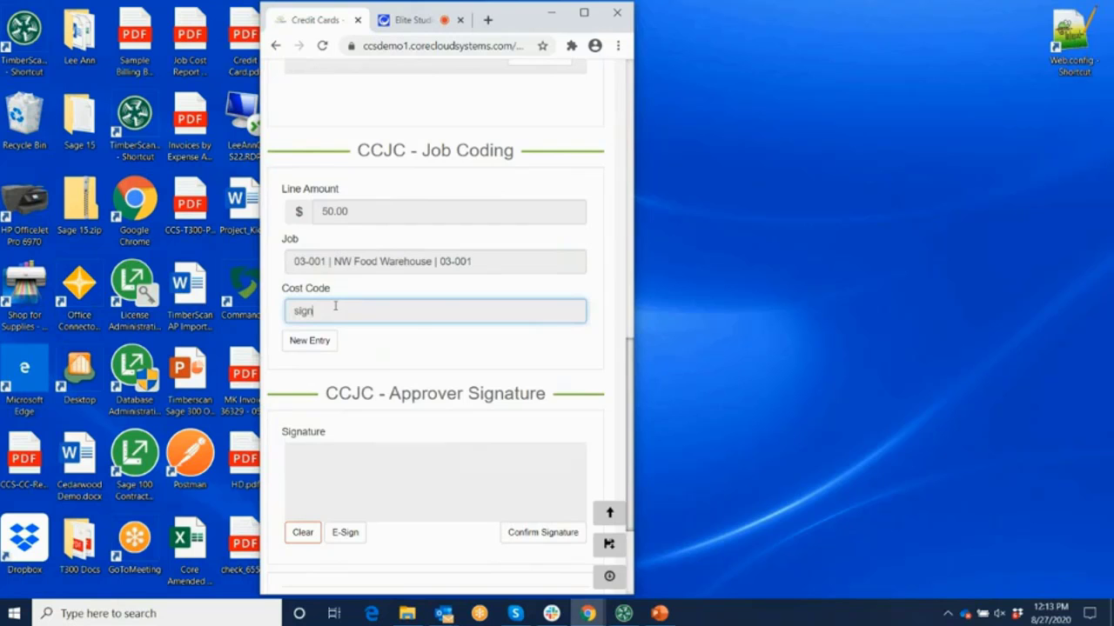
left_click(451, 339)
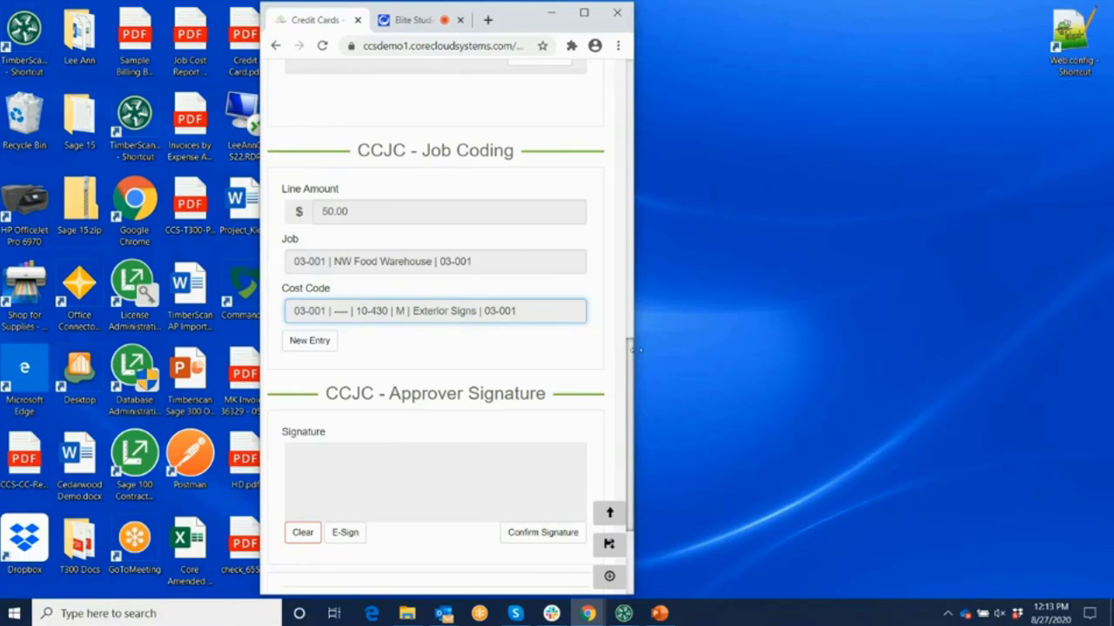
Step: Draw a handwritten signature in the Approver Signature section of the form
left_click_drag(632, 355, 633, 415)
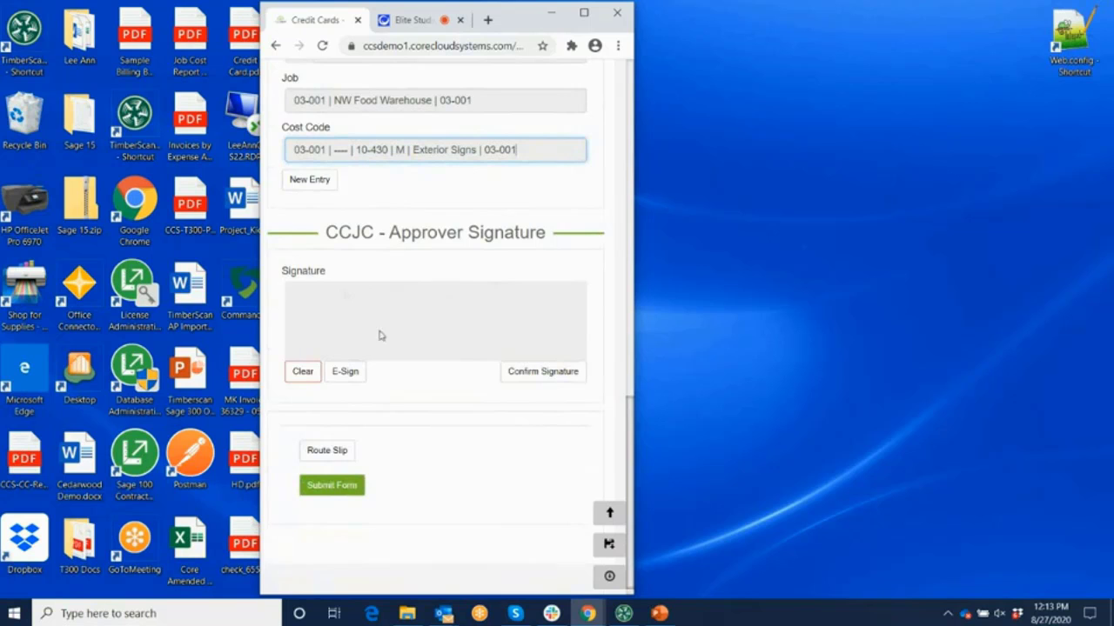
mouse_move(298, 300)
left_mouse_down()
mouse_move(356, 311)
mouse_move(304, 328)
mouse_move(539, 327)
left_mouse_up()
left_click(353, 374)
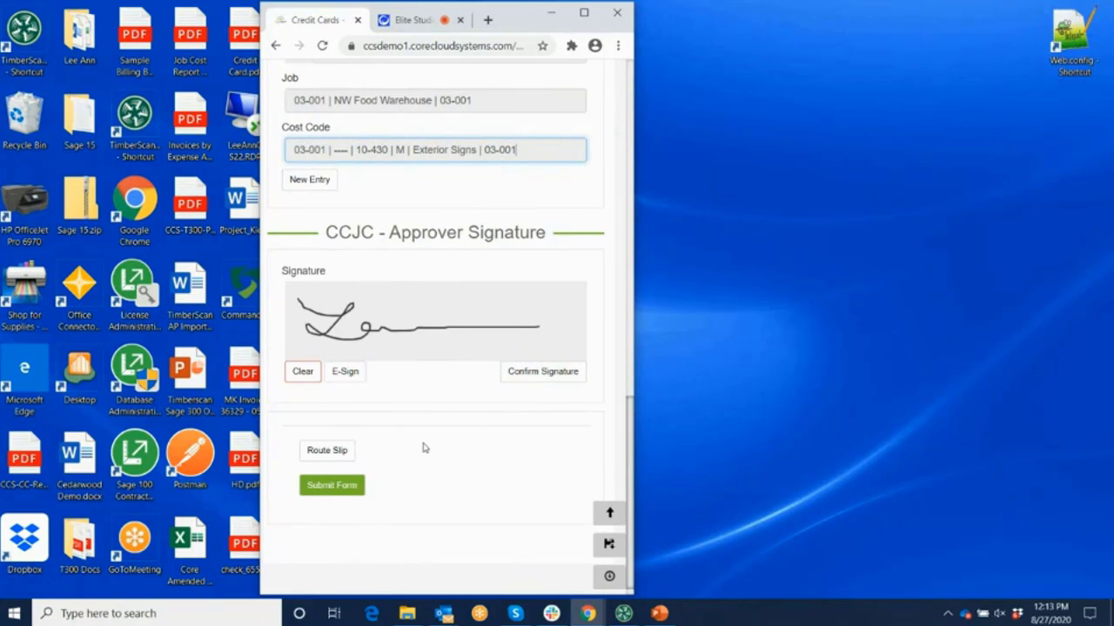
scroll(409, 445, "down", 1)
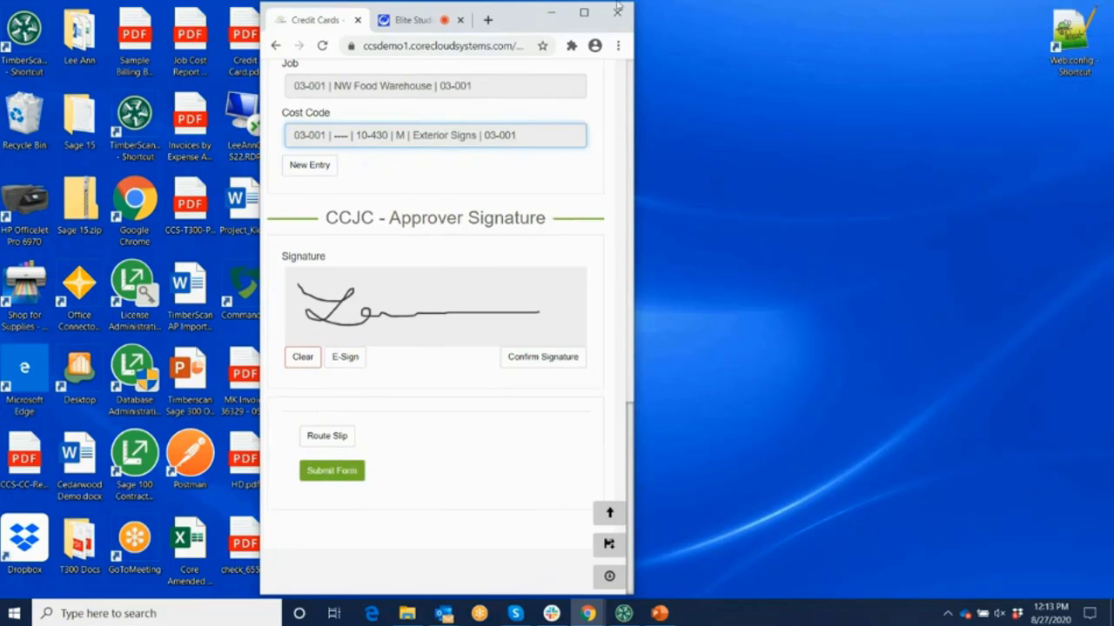
Step: Maximize the browser window and review the form's completed card info, from the date through the captured receipt
left_click(586, 17)
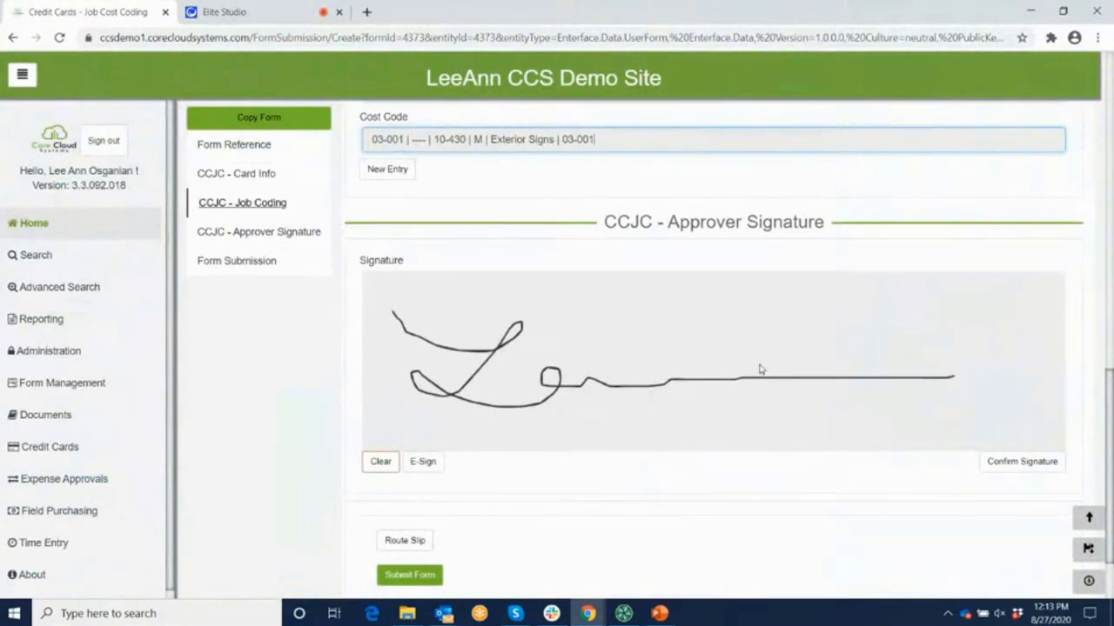
scroll(761, 367, "up", 10)
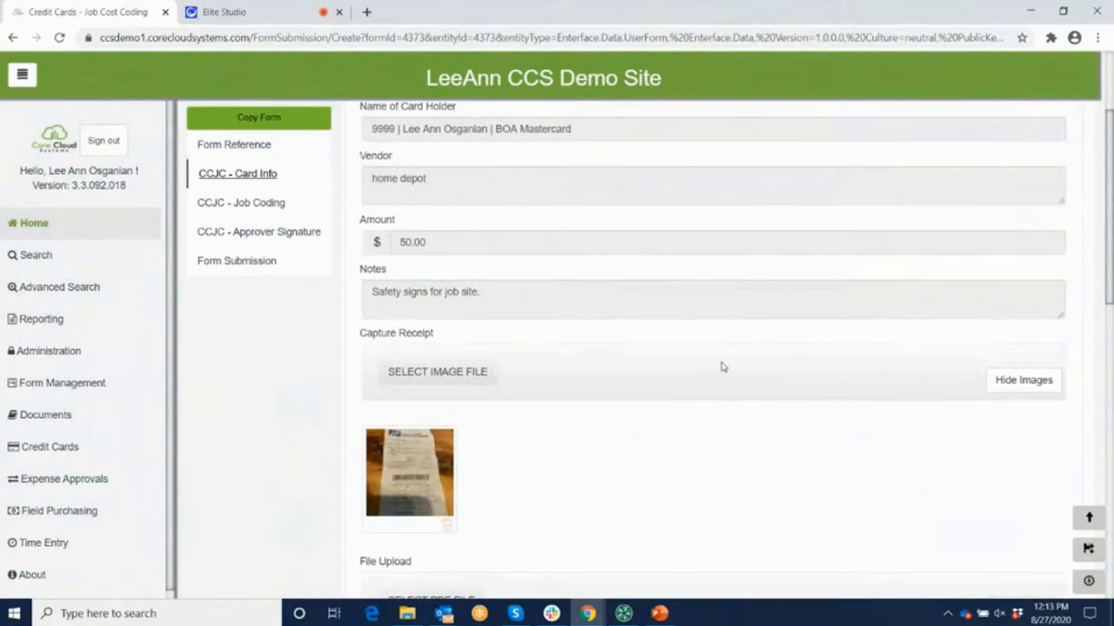
scroll(721, 366, "up", 2)
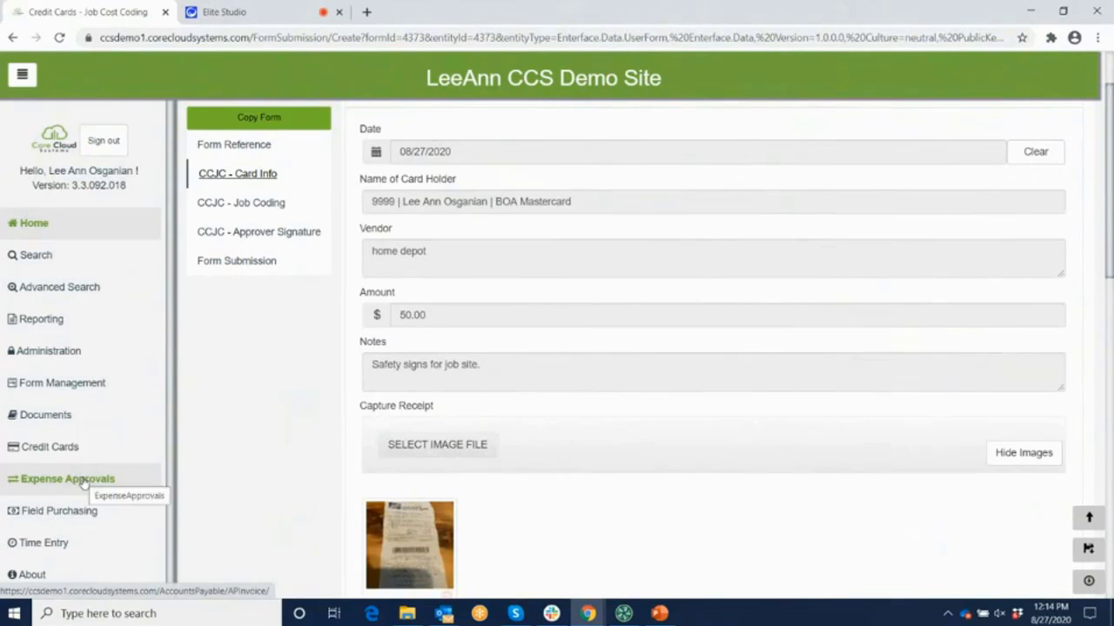
Step: Open the Credit Cards dashboard and look over its charts of reconciled versus non-reconciled items
left_click(50, 449)
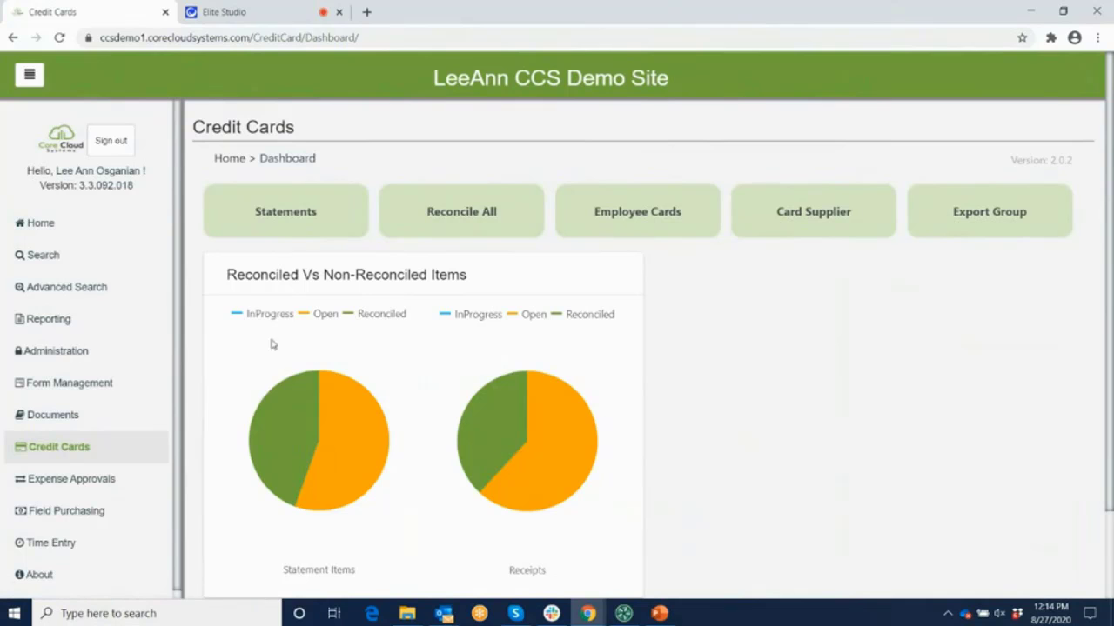
scroll(341, 336, "down", 1)
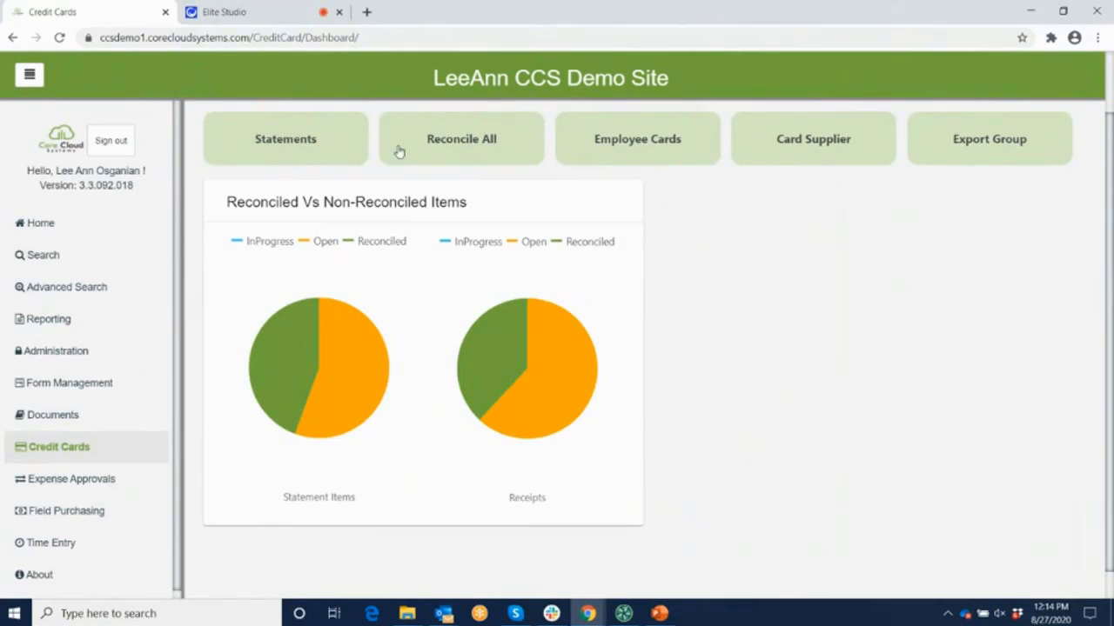
scroll(905, 262, "up", 1)
scroll(905, 263, "up", 1)
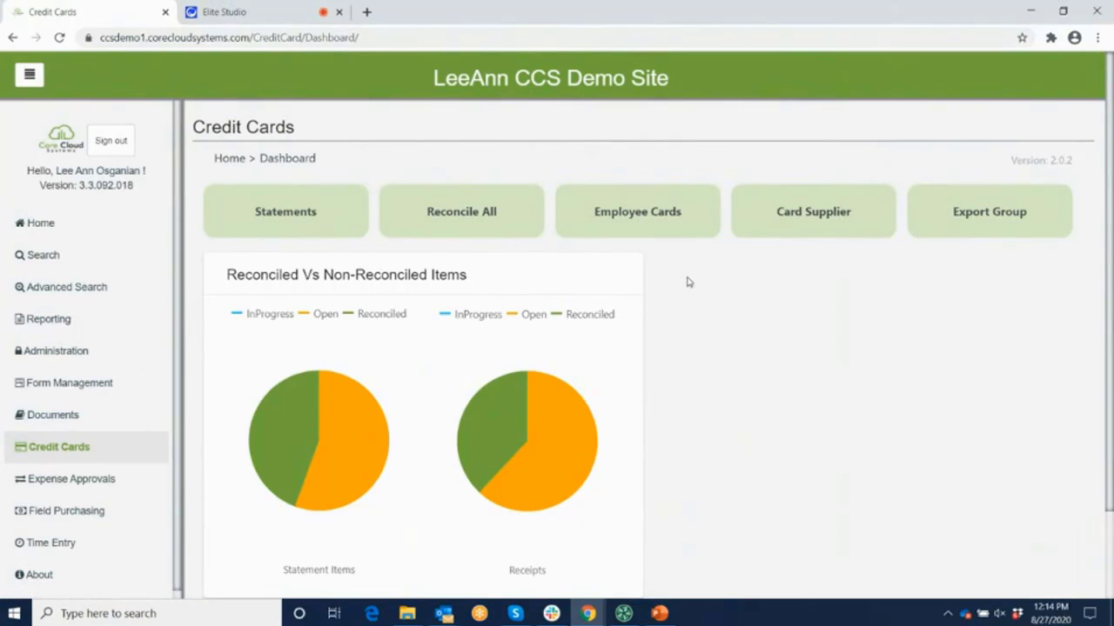
Step: Open the credit card statements list and filter it to show only Open statements
left_click(285, 213)
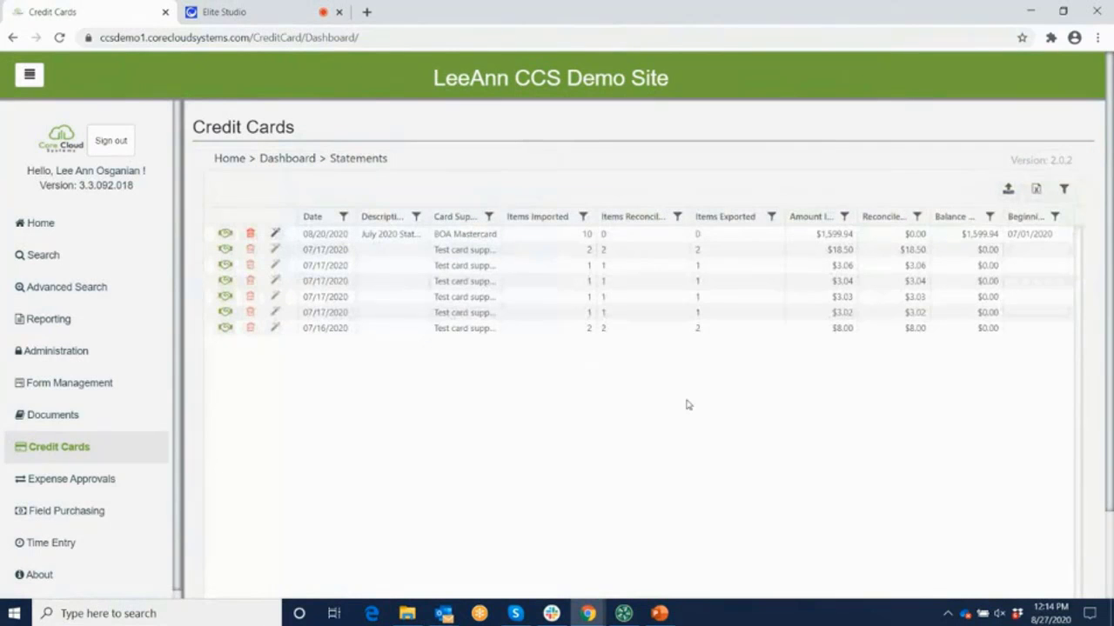
left_click(1063, 189)
left_click(1022, 254)
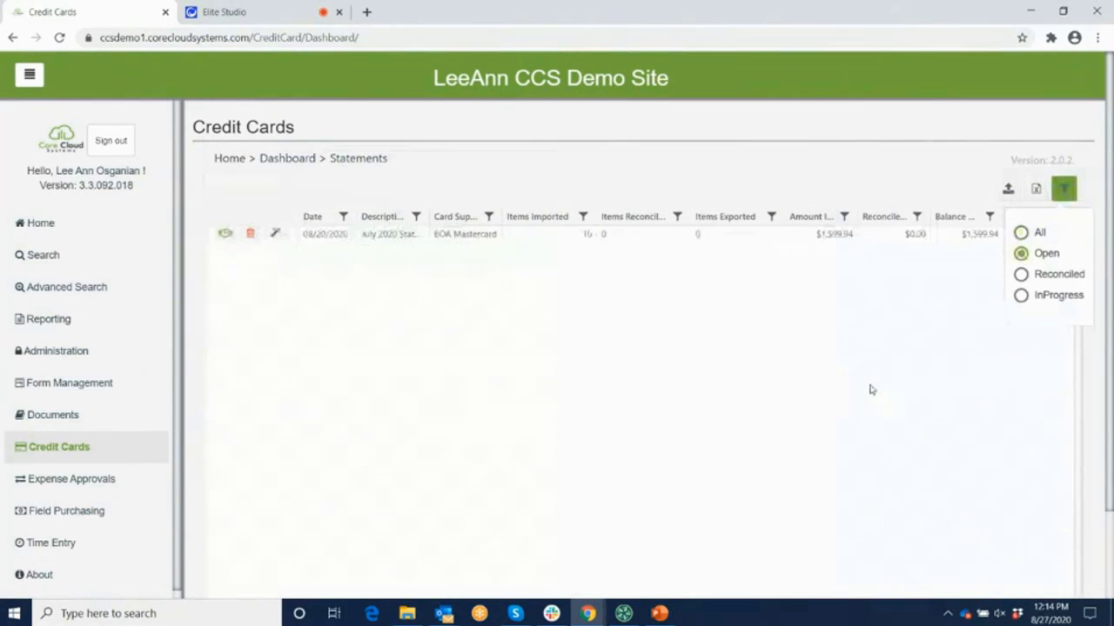
left_click(828, 379)
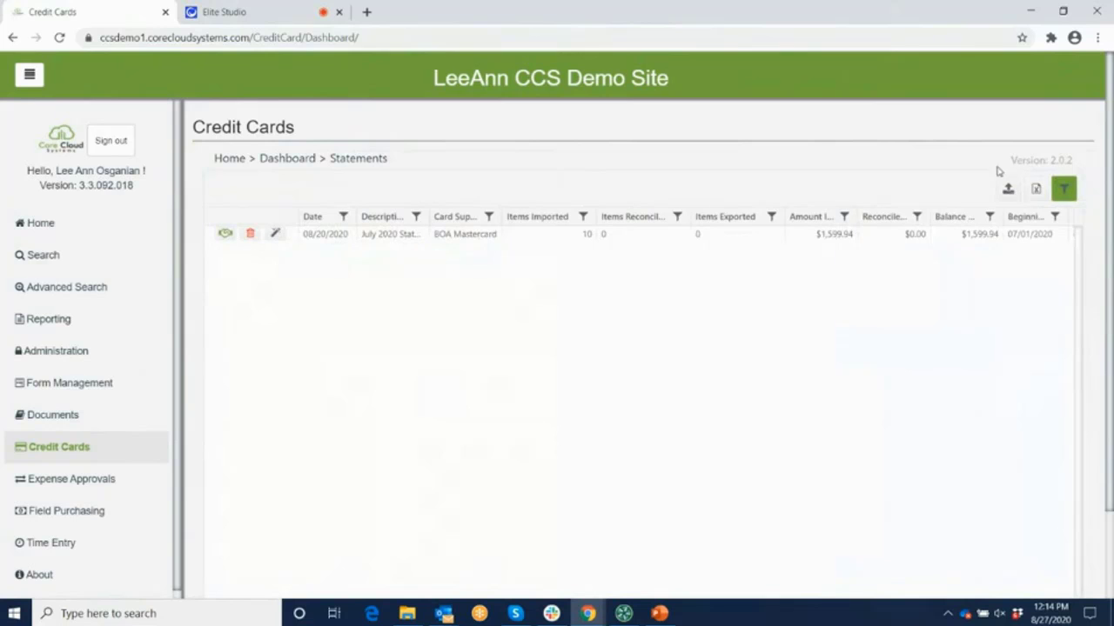
Step: Examine the Import Statement form and its available card suppliers, and close it without importing anything
left_click(1007, 188)
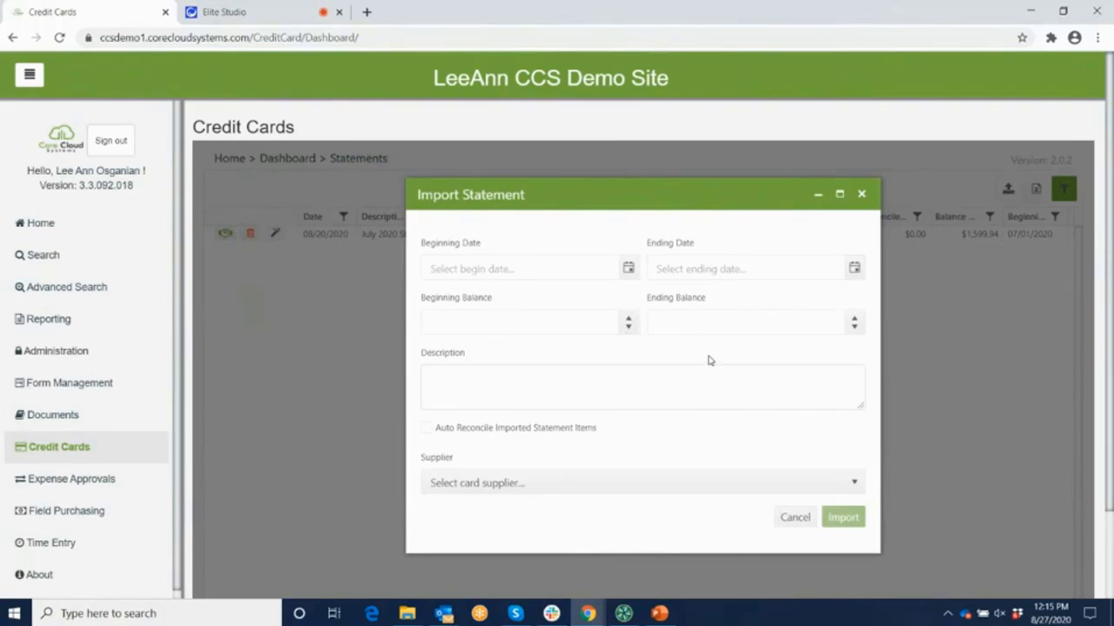
left_click(437, 381)
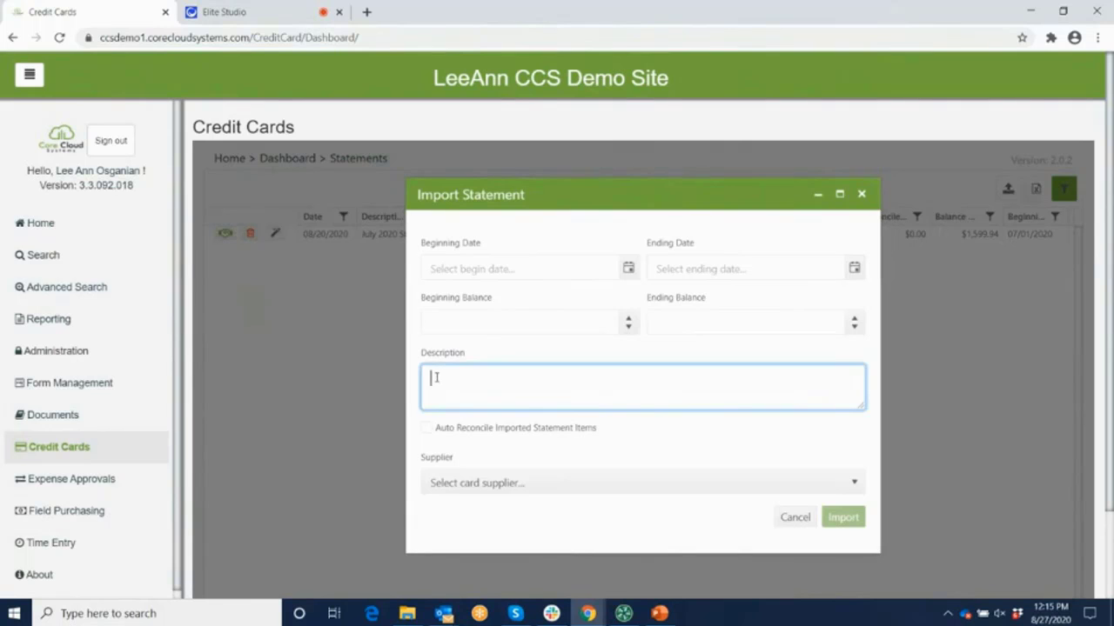
left_click_drag(631, 198, 785, 183)
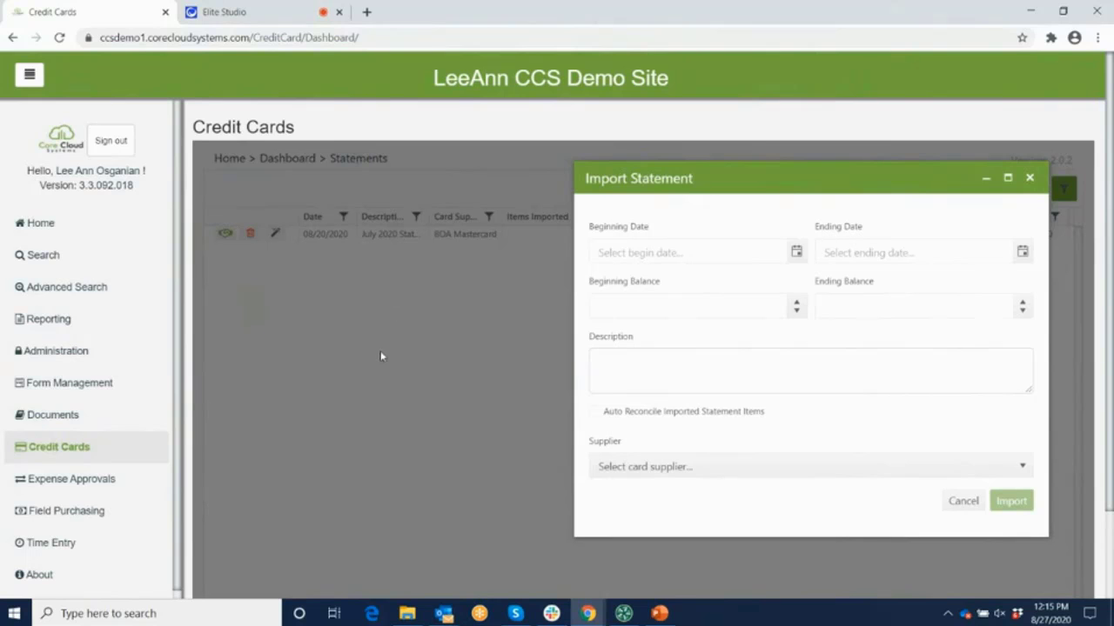
left_click_drag(877, 178, 763, 154)
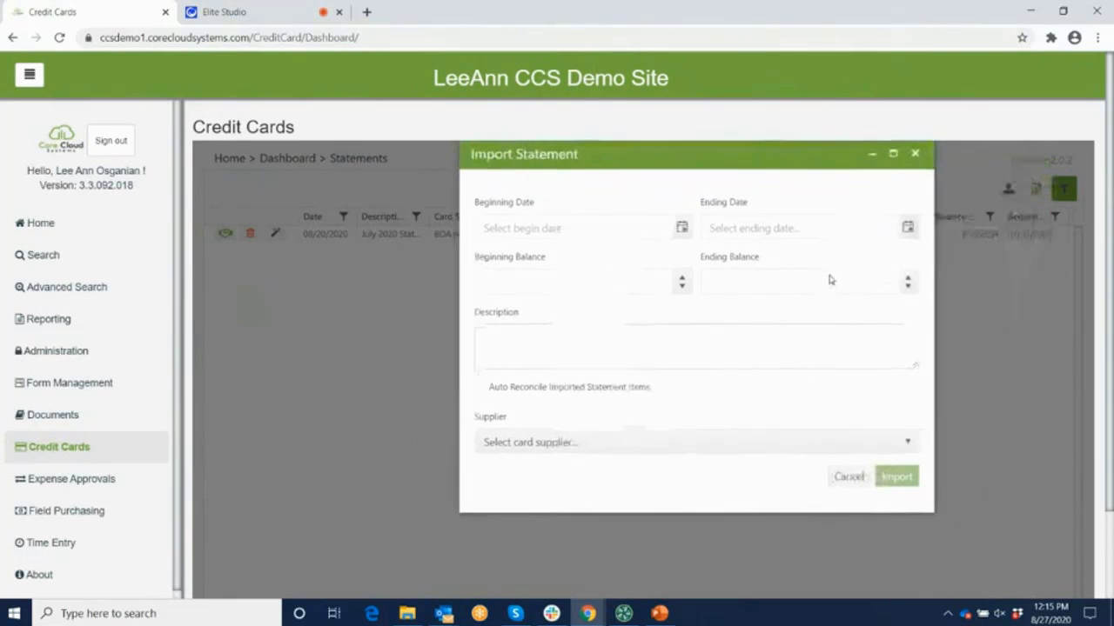
left_click(911, 444)
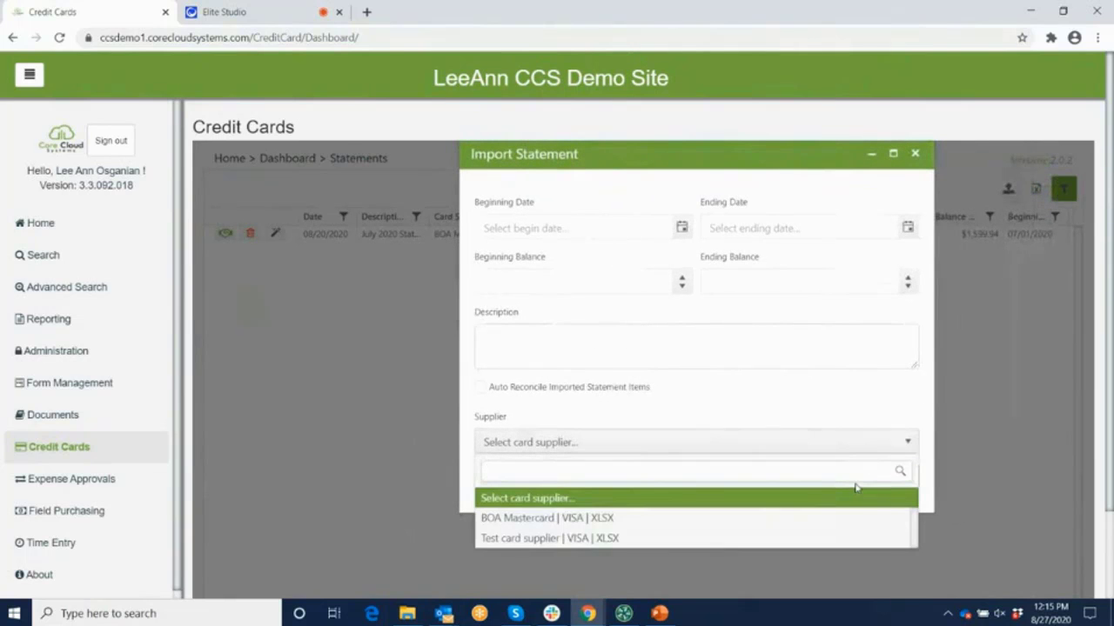
left_click(1005, 407)
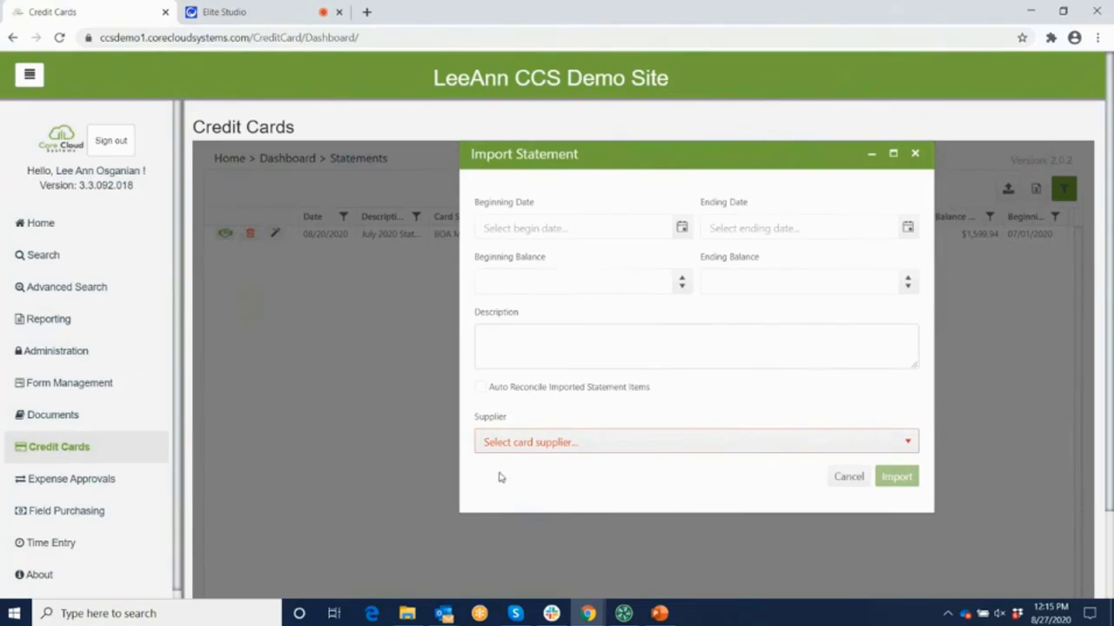
left_click(915, 157)
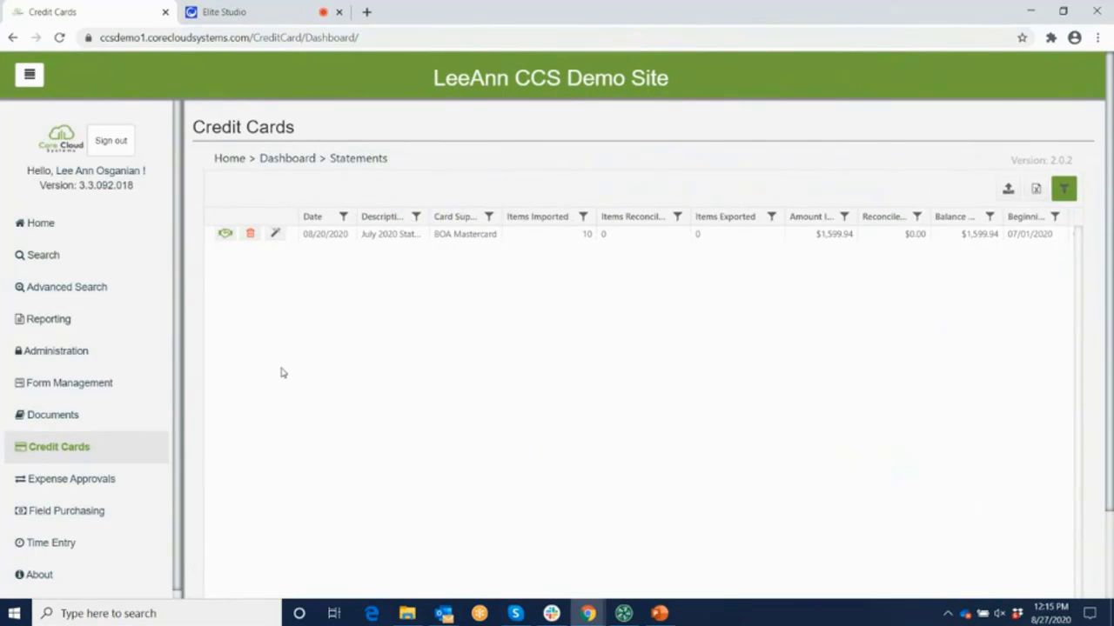
Step: Open the July 2020 BOA Mastercard statement for reconciliation and auto-match all its statement items with all receipts
left_click(226, 235)
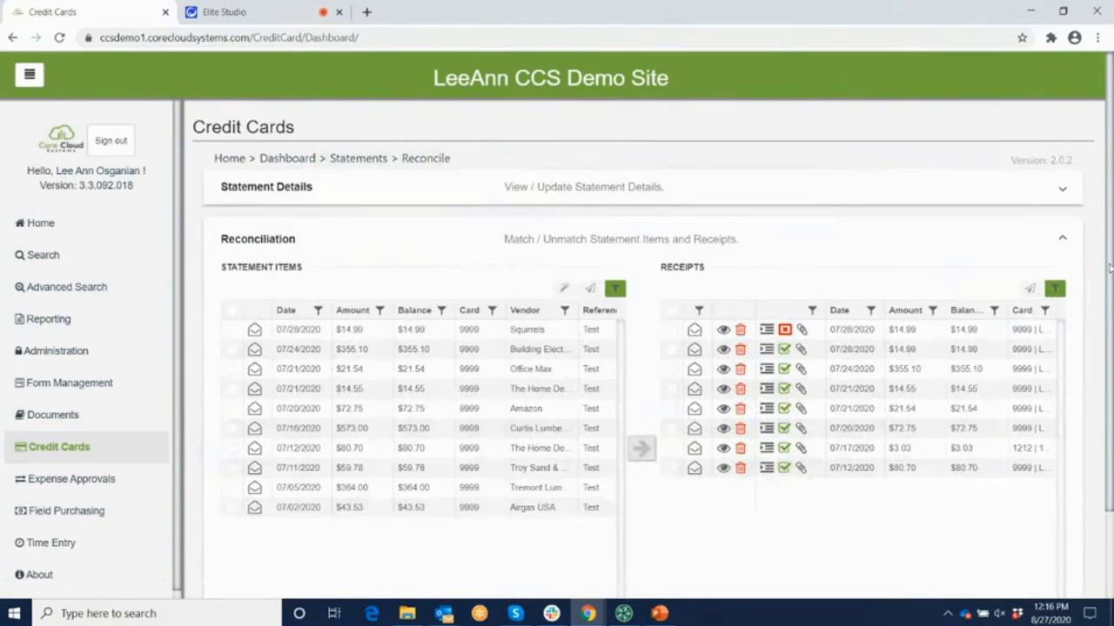
left_click_drag(1110, 270, 1110, 296)
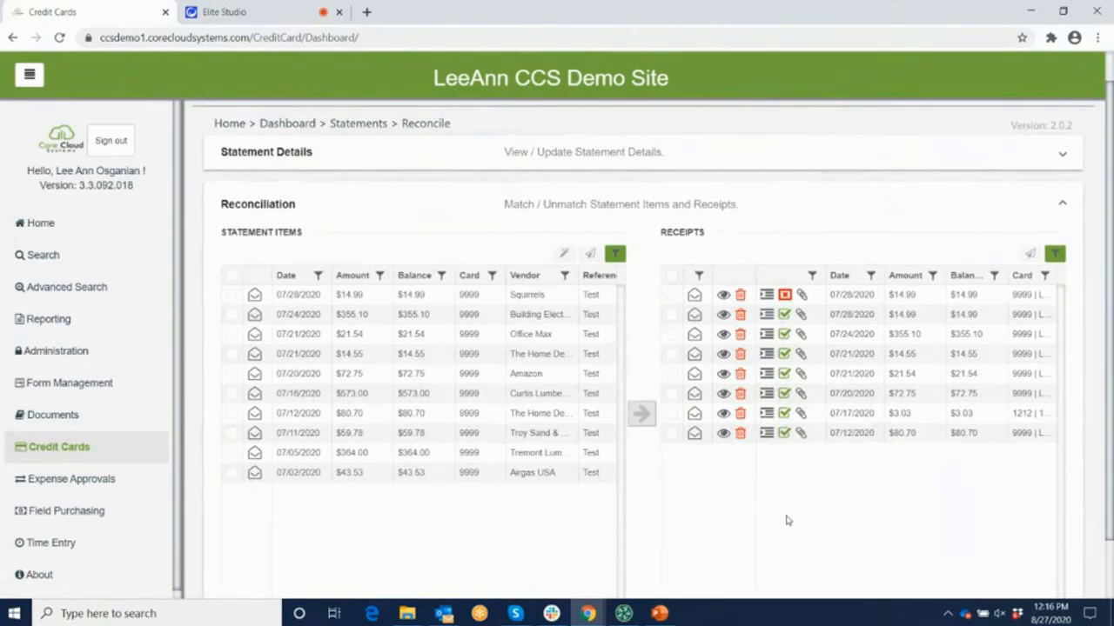
left_click(231, 277)
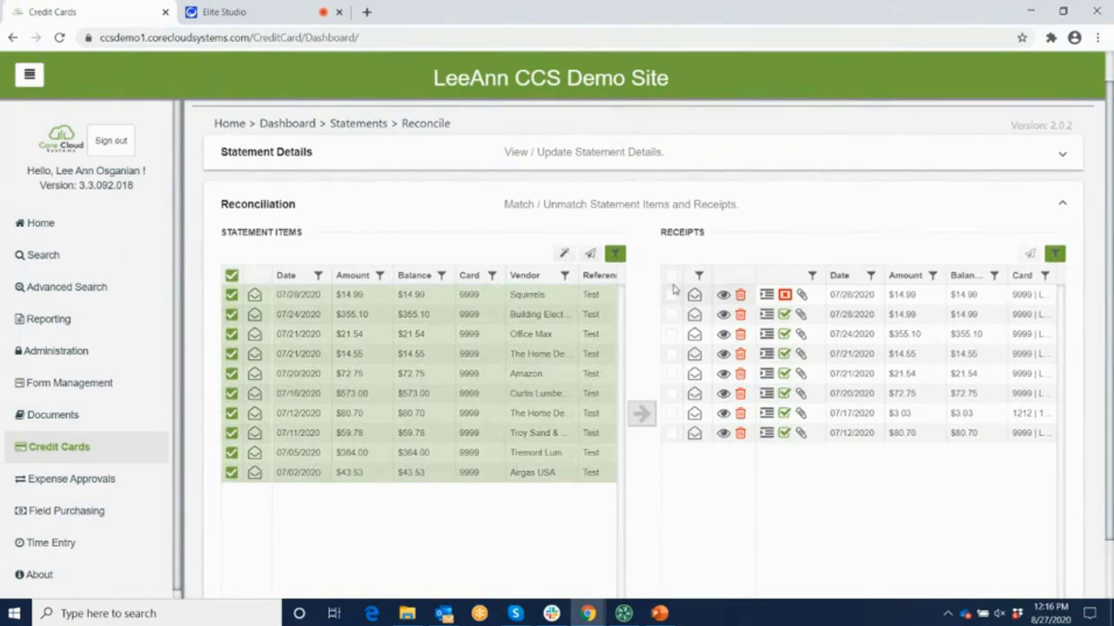
left_click(671, 277)
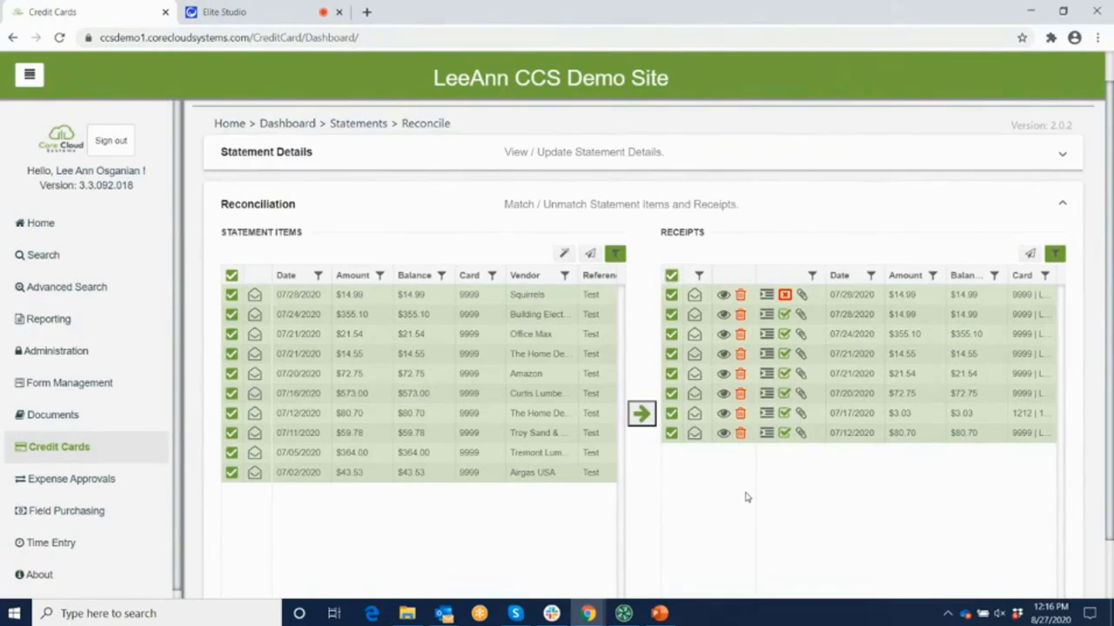
left_click(566, 256)
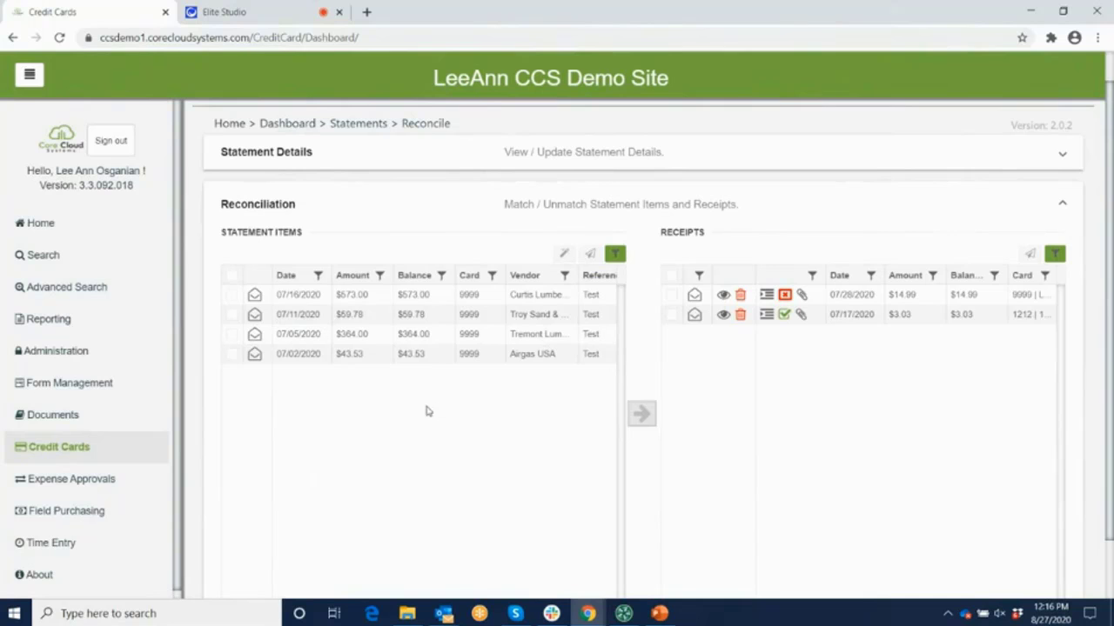
left_click(232, 296)
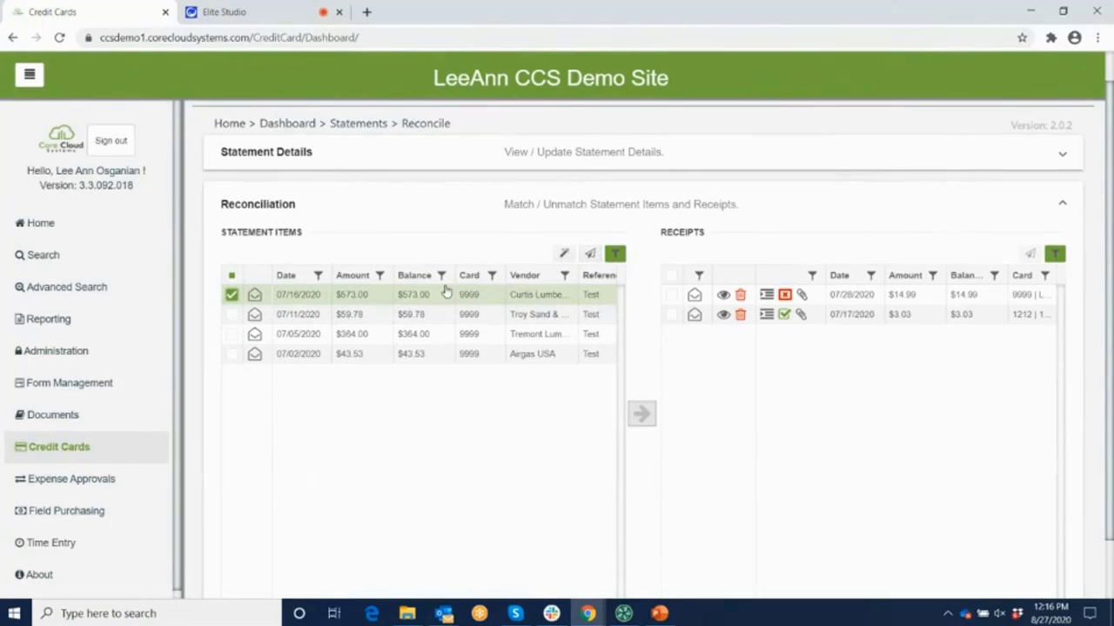
left_click(230, 297)
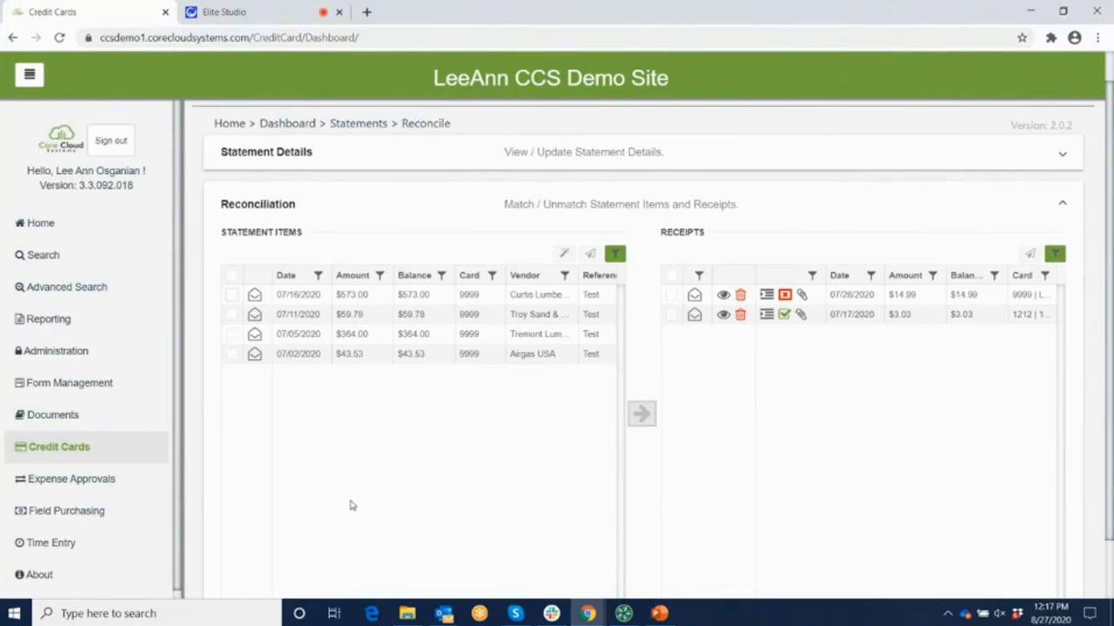
Step: View the uploaded file attached to the 07/28/2020 receipt and close the viewer
left_click(802, 296)
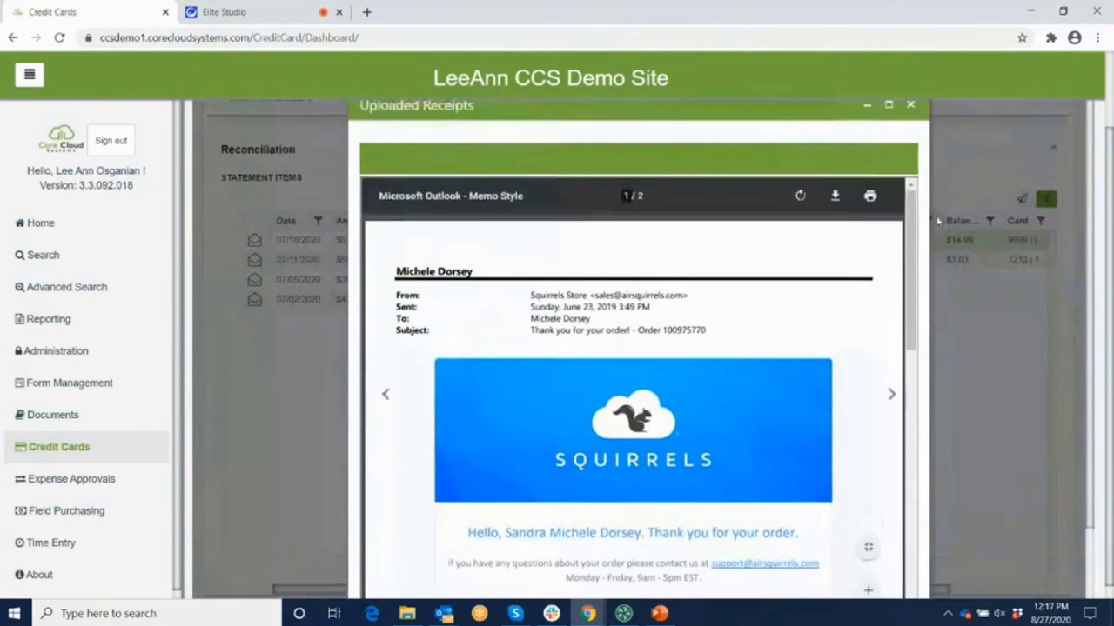
scroll(937, 214, "up", 1)
left_click(910, 106)
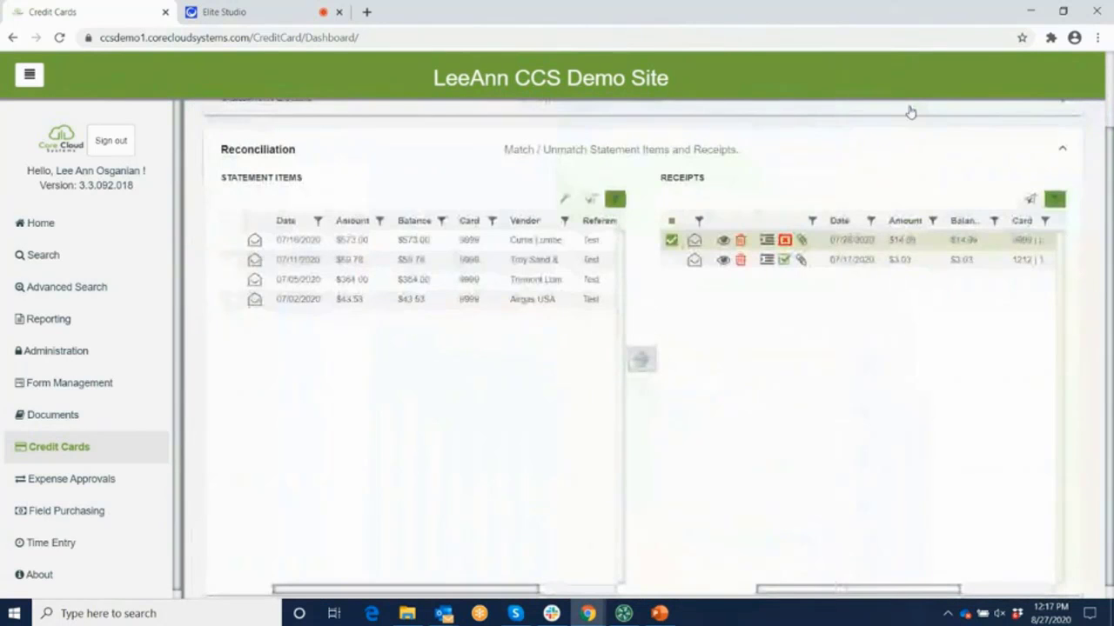
Step: Review the 07/17/2020 receipt's eForm from card info through coding and approver signature, and close it
left_click(765, 261)
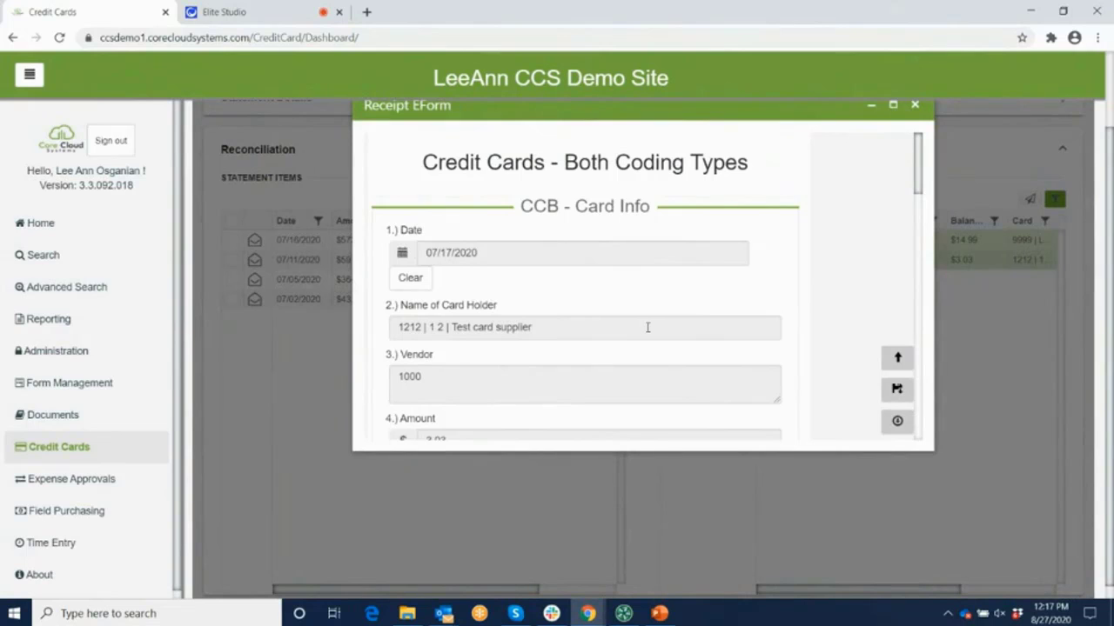
scroll(644, 327, "down", 5)
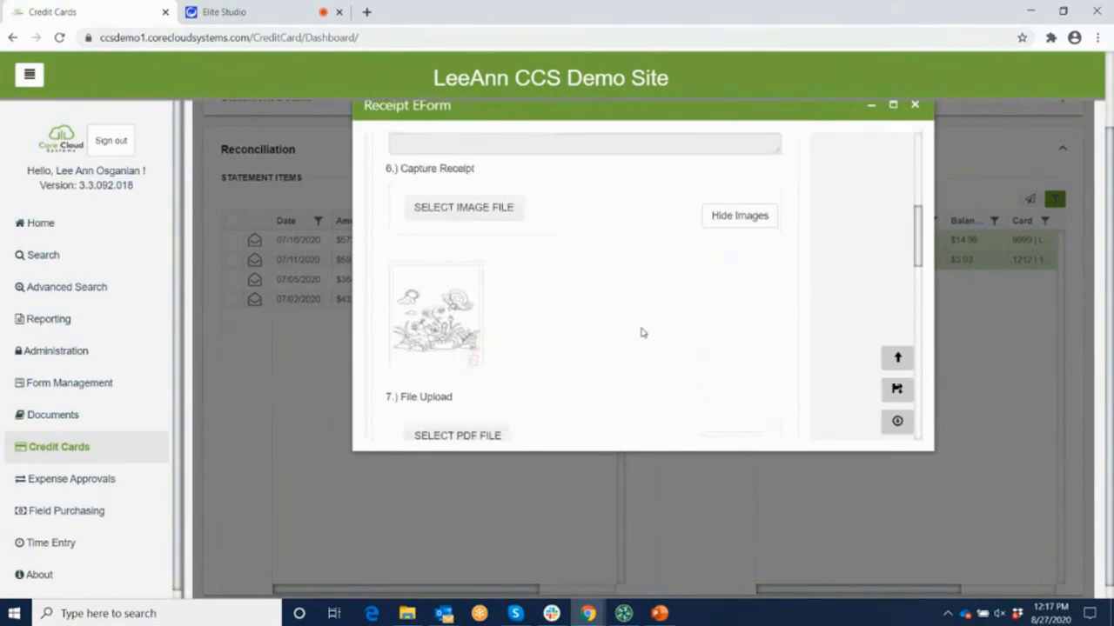
scroll(714, 309, "down", 3)
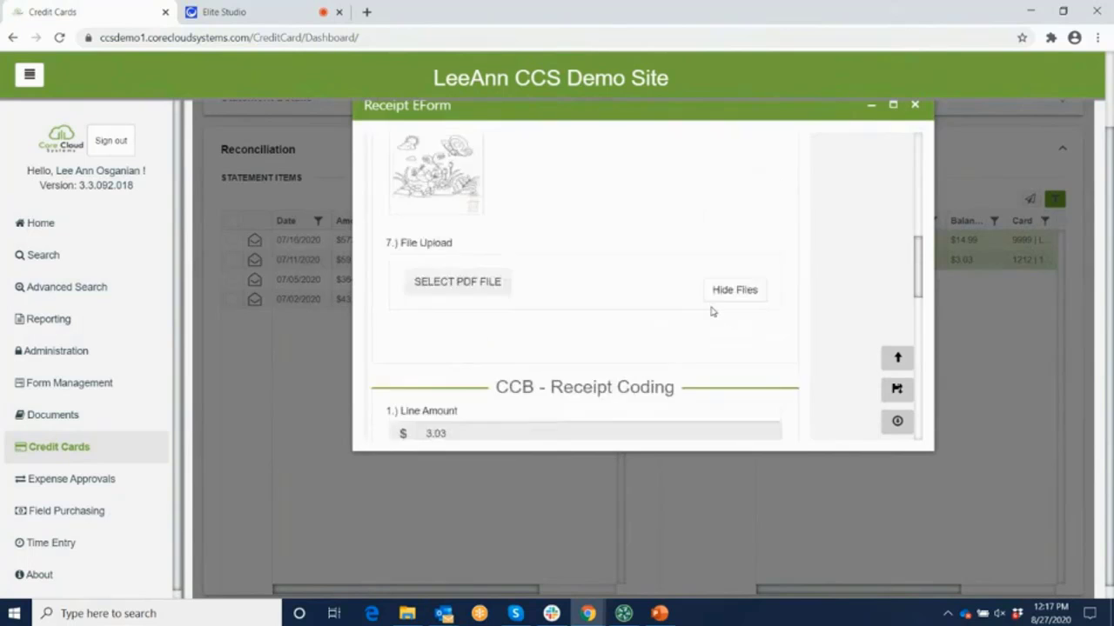
scroll(712, 311, "down", 3)
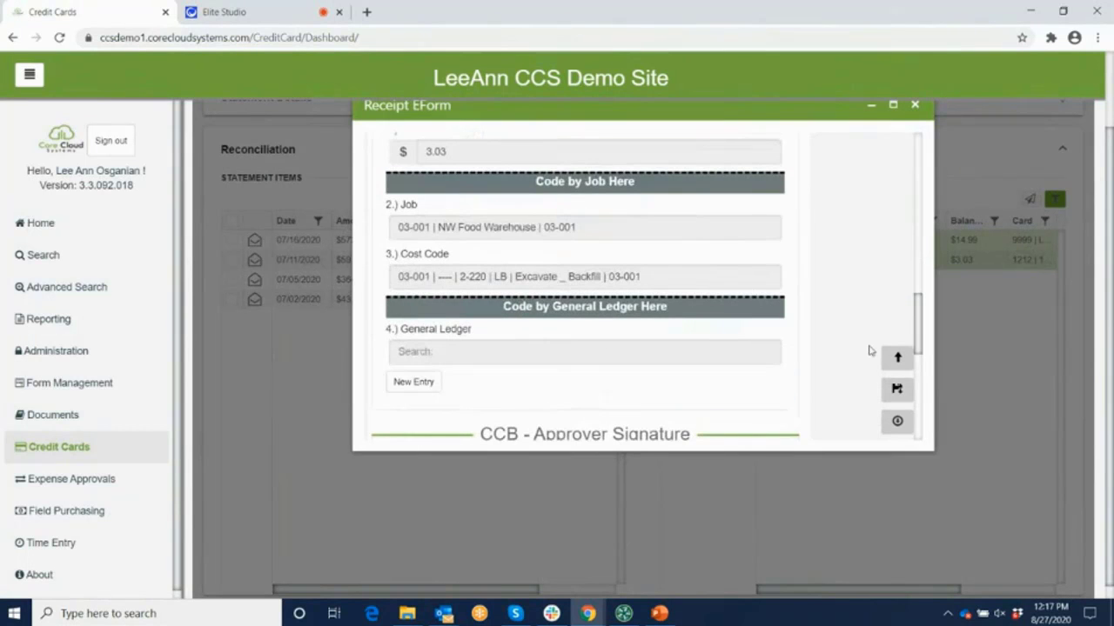
scroll(862, 346, "down", 3)
scroll(857, 345, "down", 2)
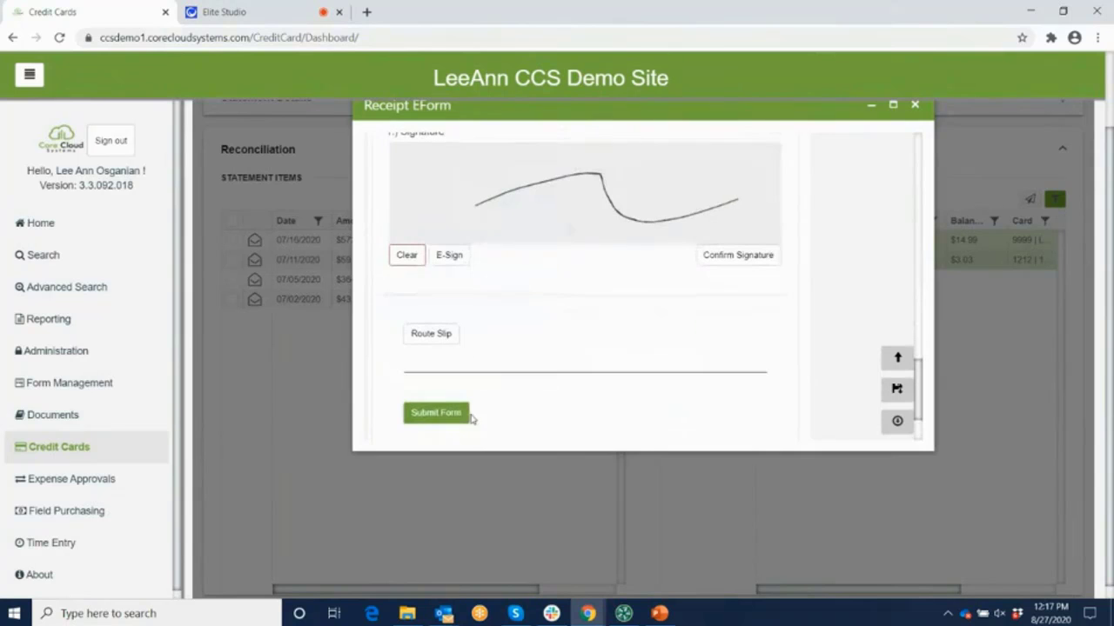
left_click(916, 107)
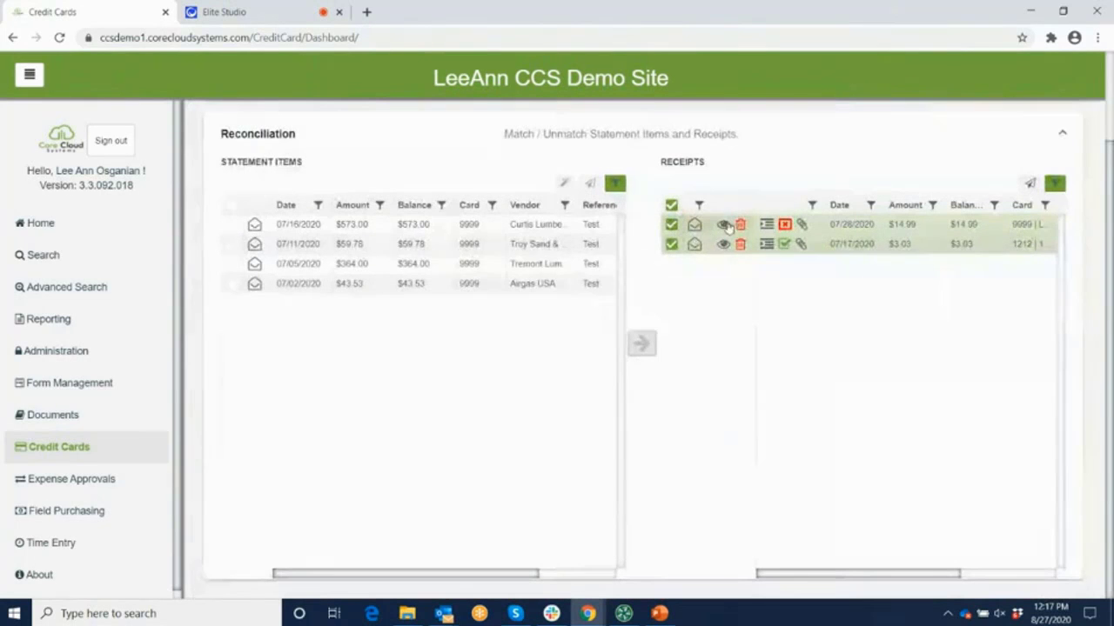
Step: View the job coding of the 07/28/2020 and 07/17/2020 receipts
left_click(723, 225)
left_click(723, 244)
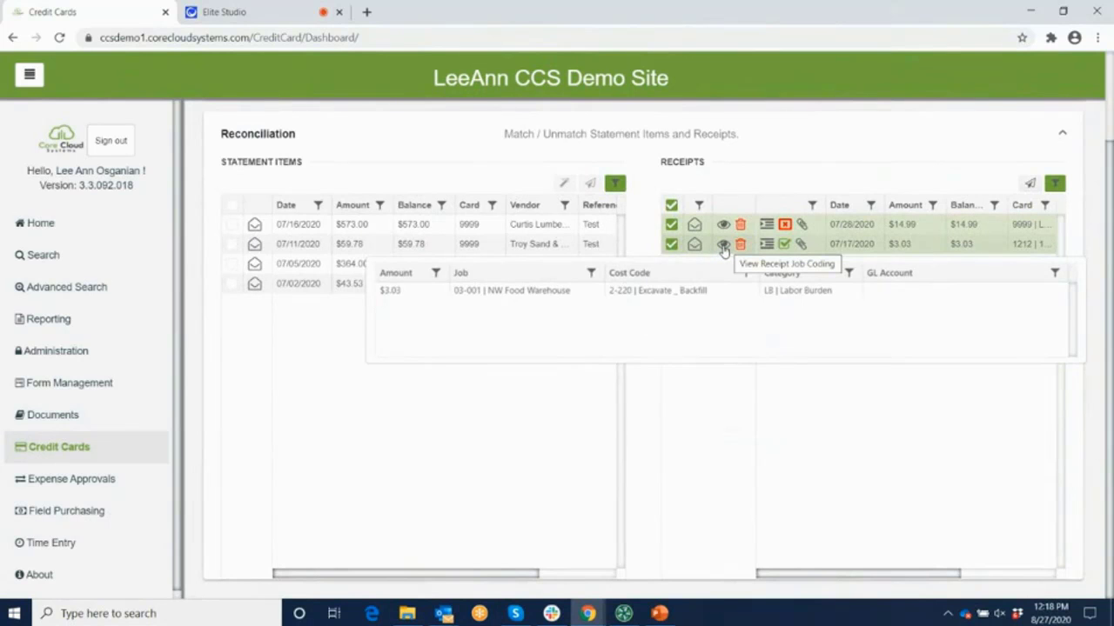
Step: Close the 07/17/2020 receipt's job coding and expand the July 2020 statement's details
left_click(723, 246)
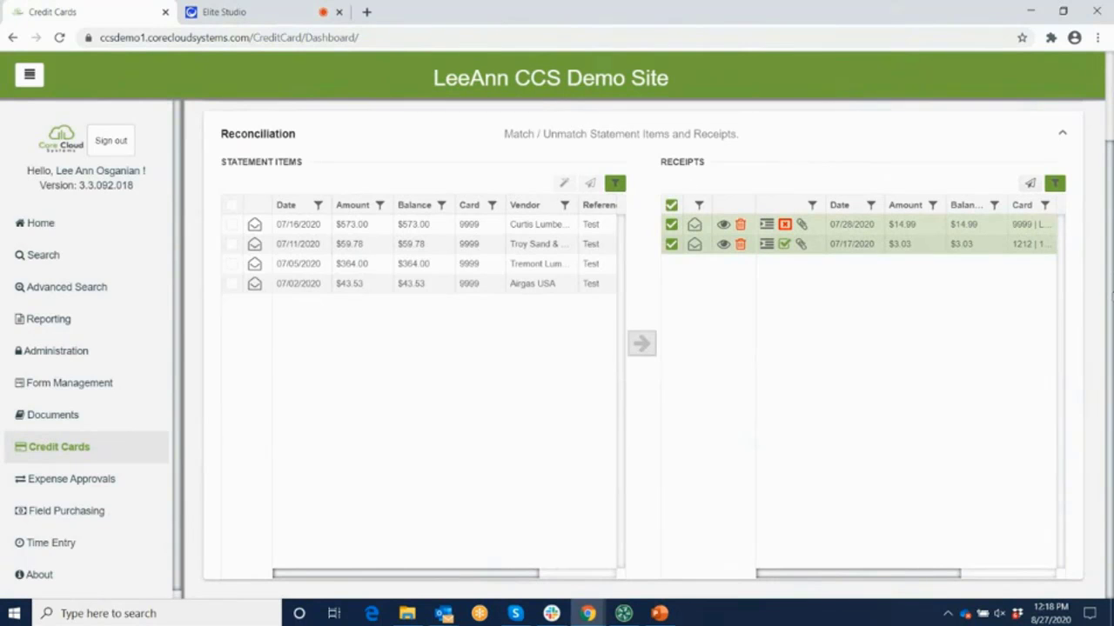
left_click_drag(1111, 296, 1108, 193)
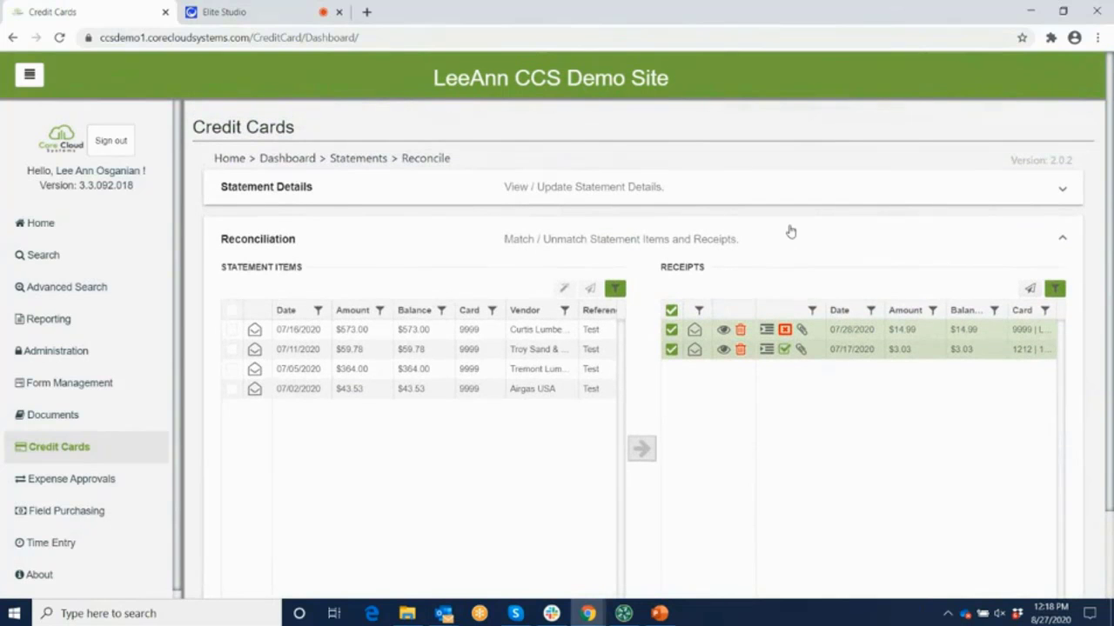
left_click(1062, 190)
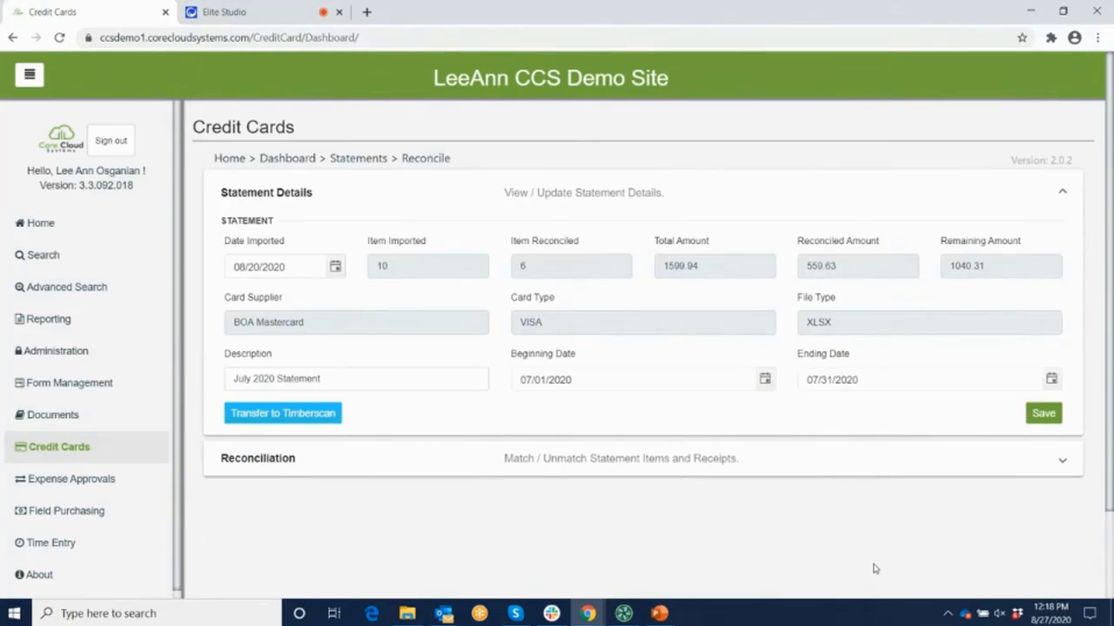
Step: Switch to TimberScan, open the Core Cloud credit card invoice acquired 8/13/2020 for editing, and dismiss the vendor compliance warning
left_click(624, 613)
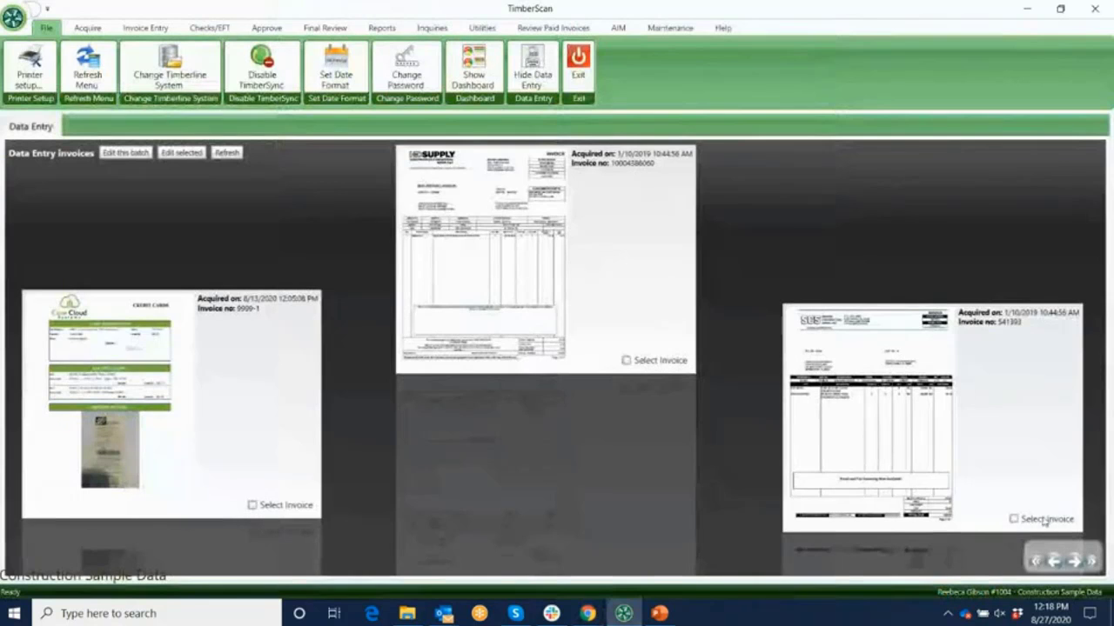
left_click(1054, 561)
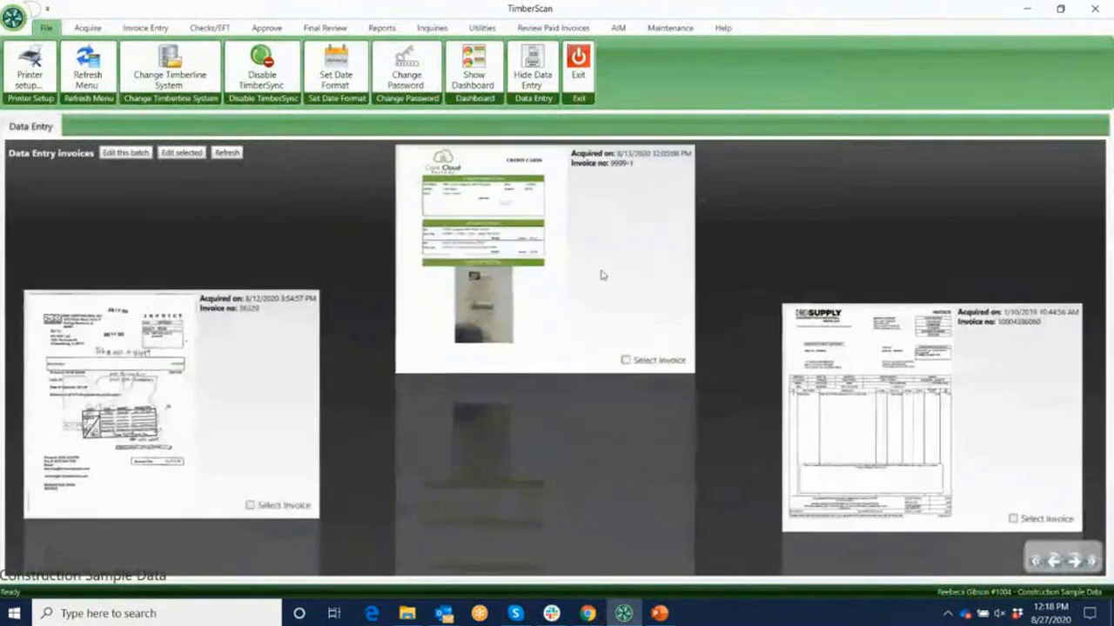
left_click(626, 361)
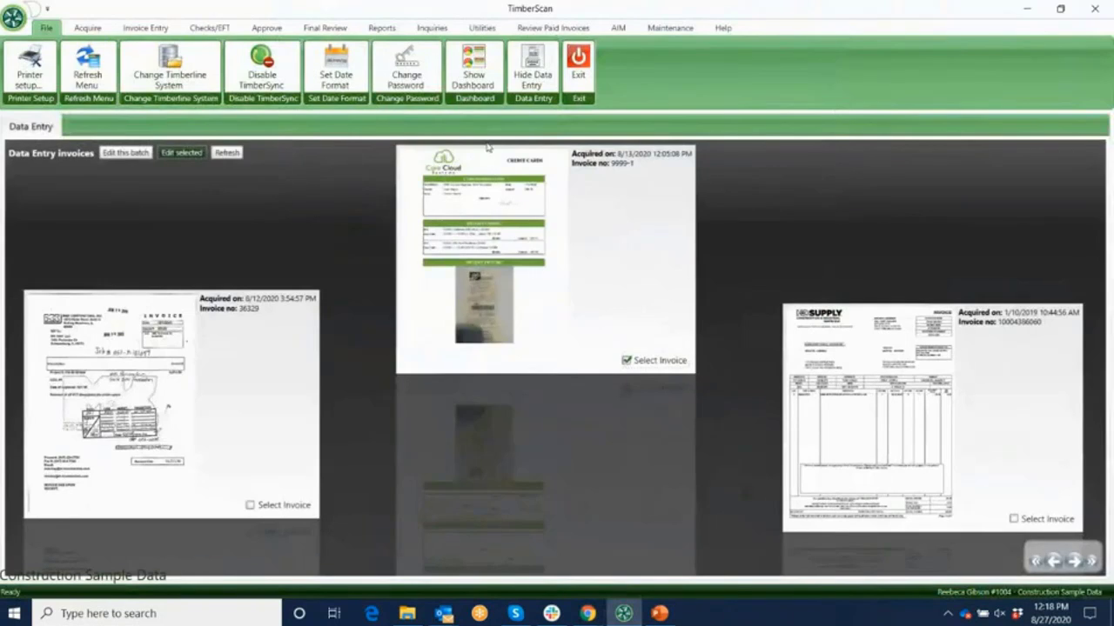
left_click(181, 153)
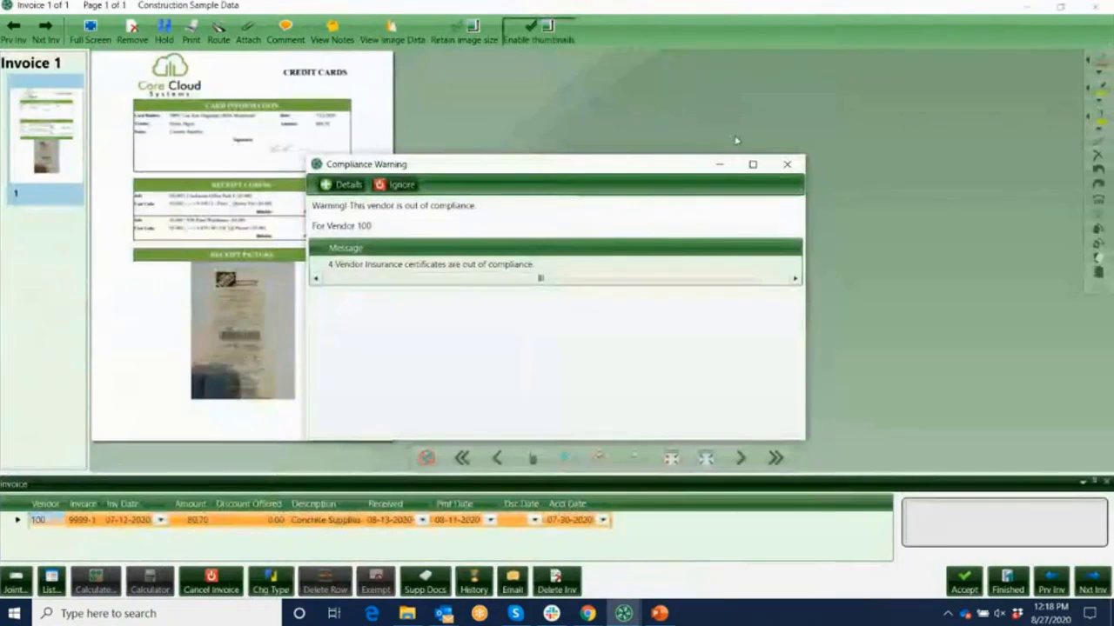
key("Escape")
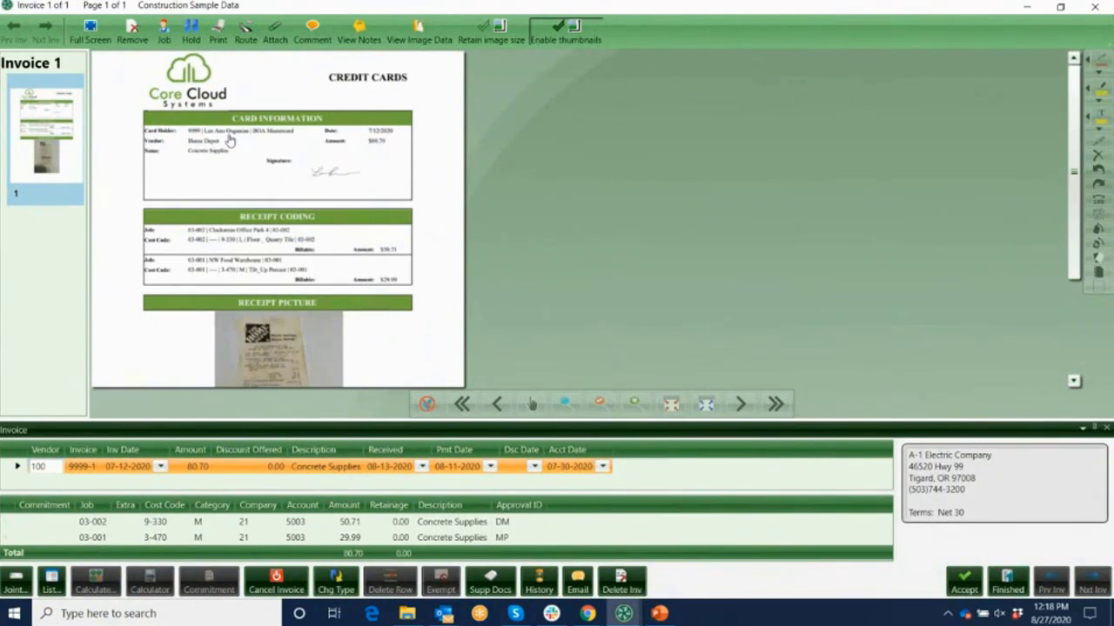
Step: Review the invoice's card information, receipt picture and job coding, then view its supporting documents and close them
scroll(290, 336, "down", 2)
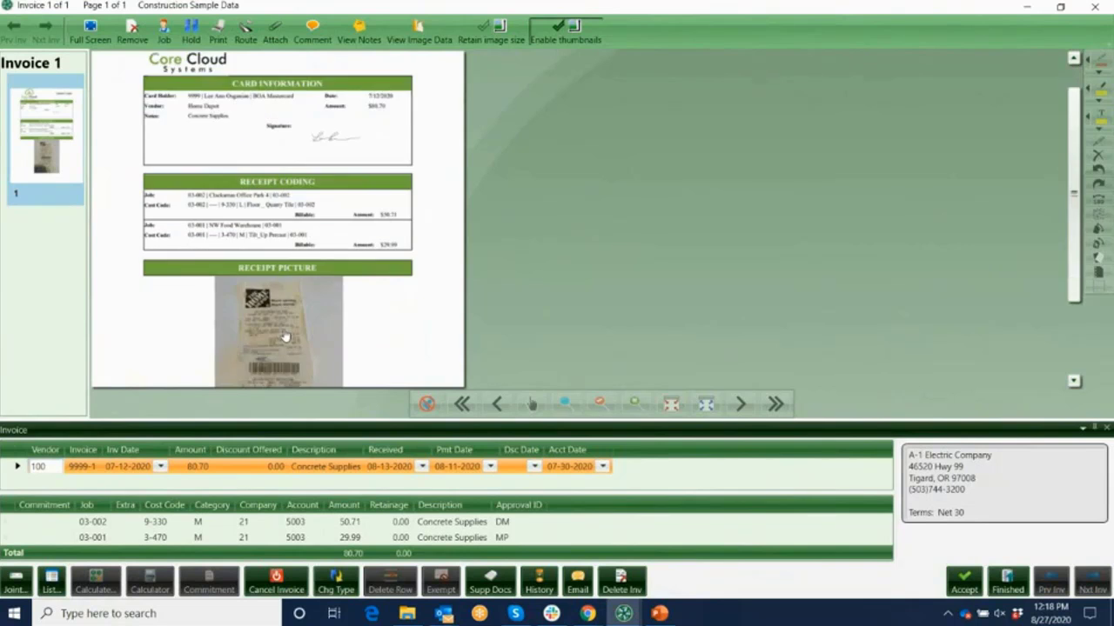
scroll(290, 335, "up", 2)
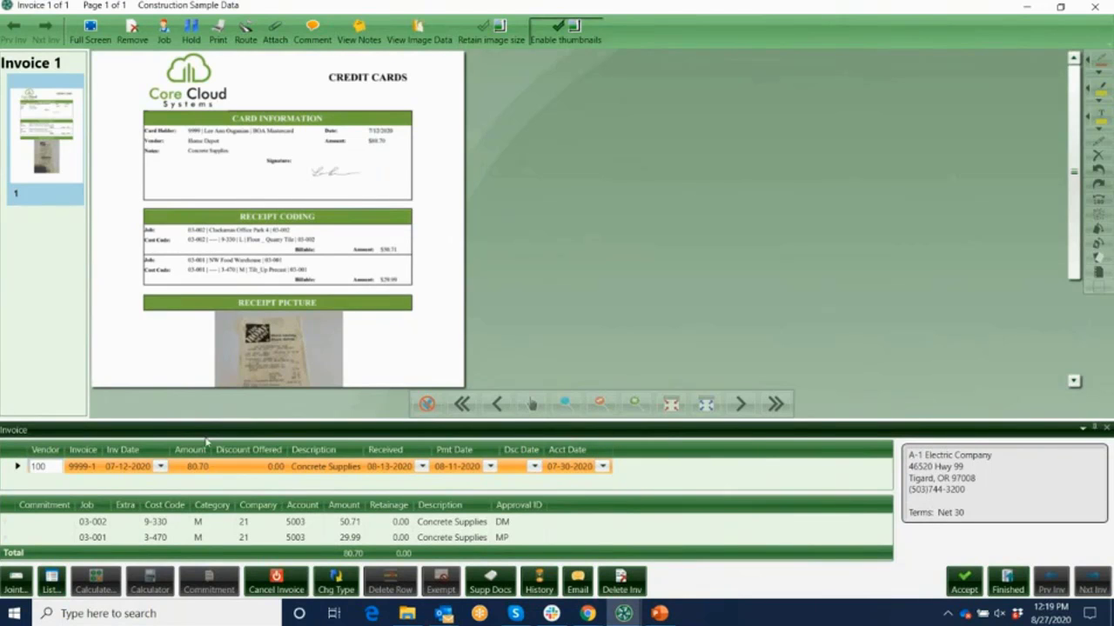
left_click(103, 522)
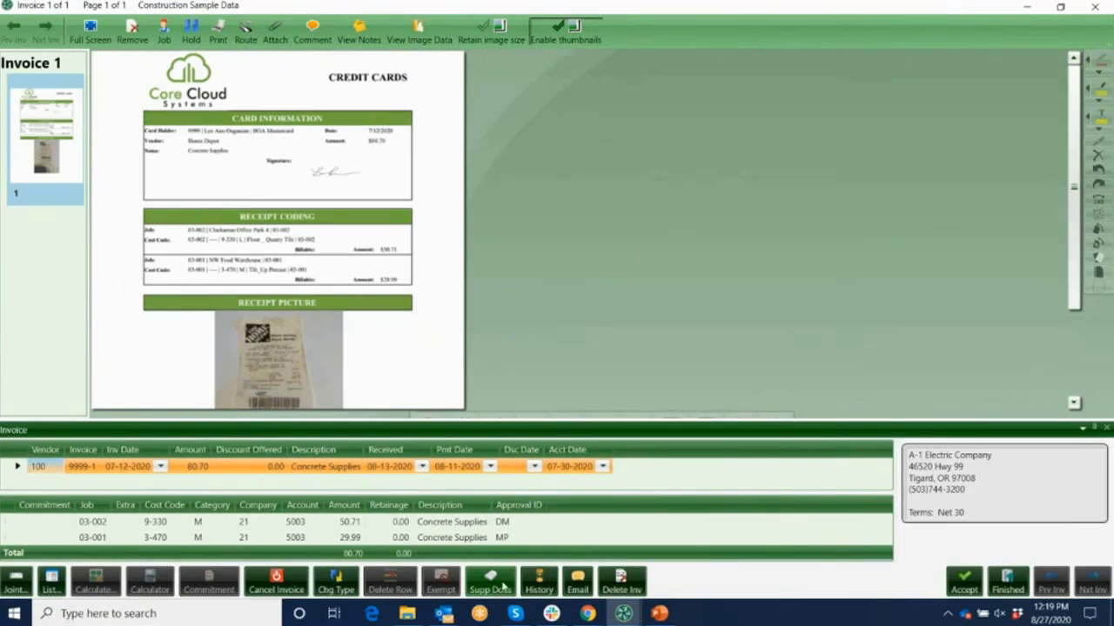
left_click(503, 588)
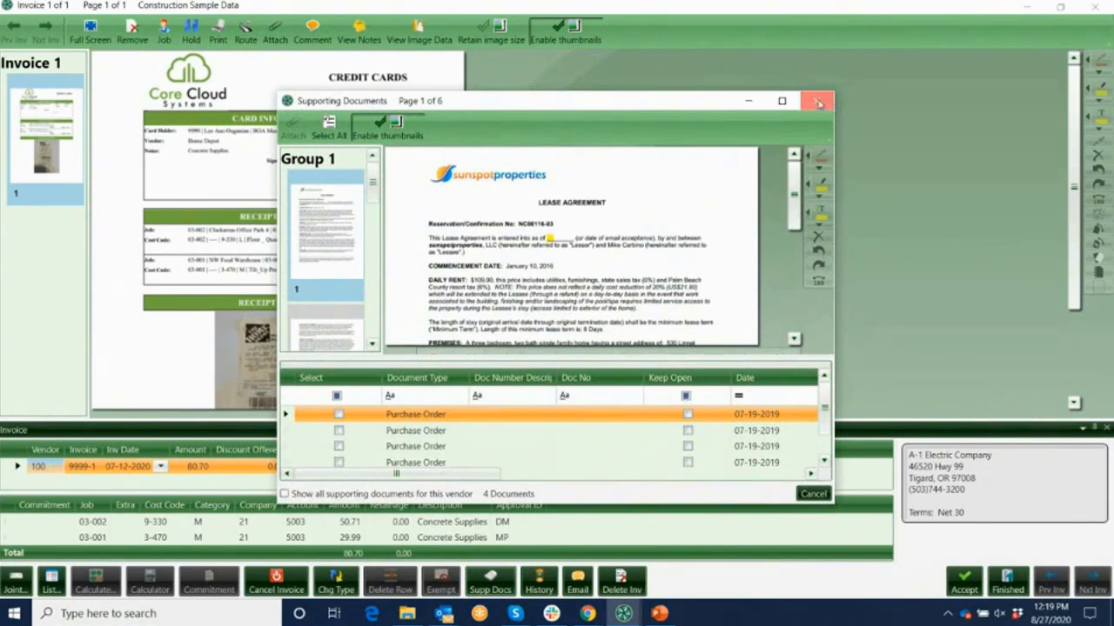
left_click(818, 102)
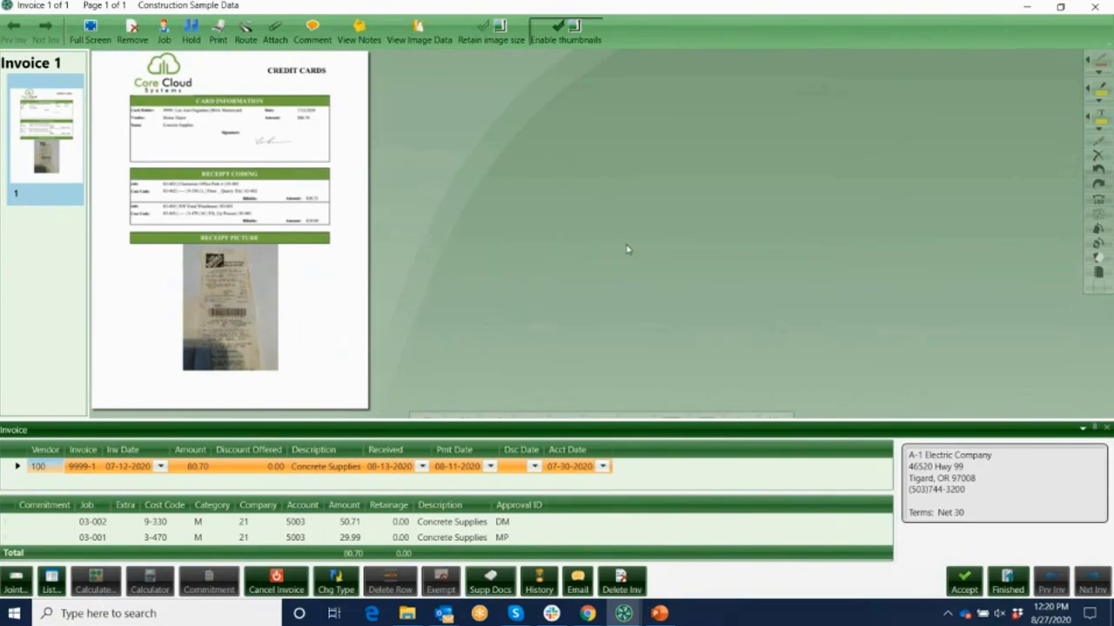
Step: Return to the Core Cloud site in Chrome, start a new Employee Expense Report, and reduce the browser to its narrow window size
left_click(1027, 13)
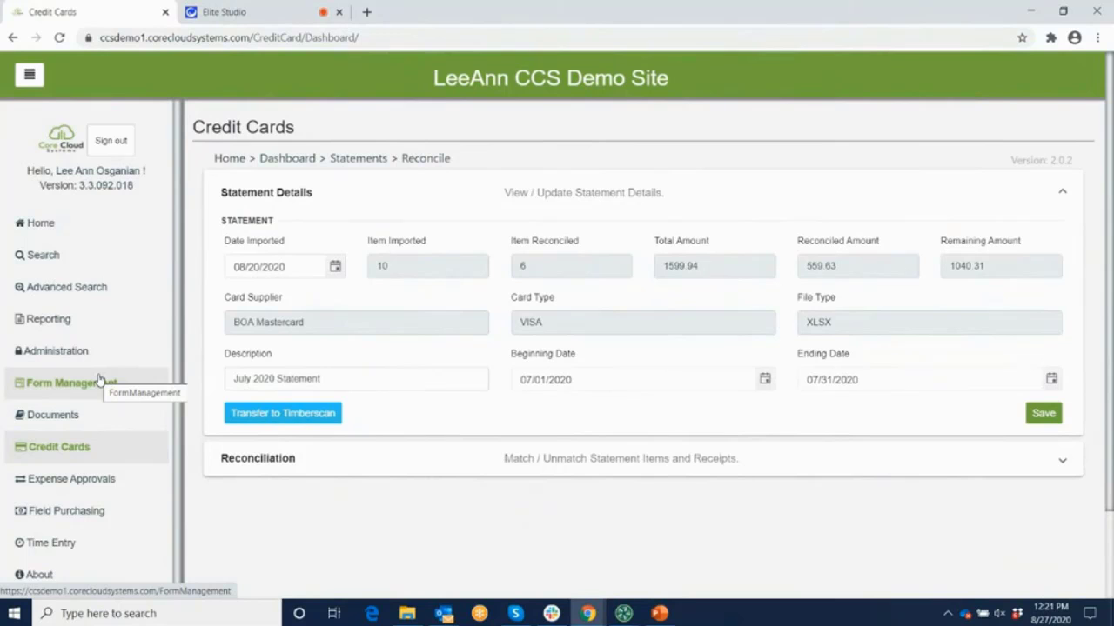
left_click(38, 228)
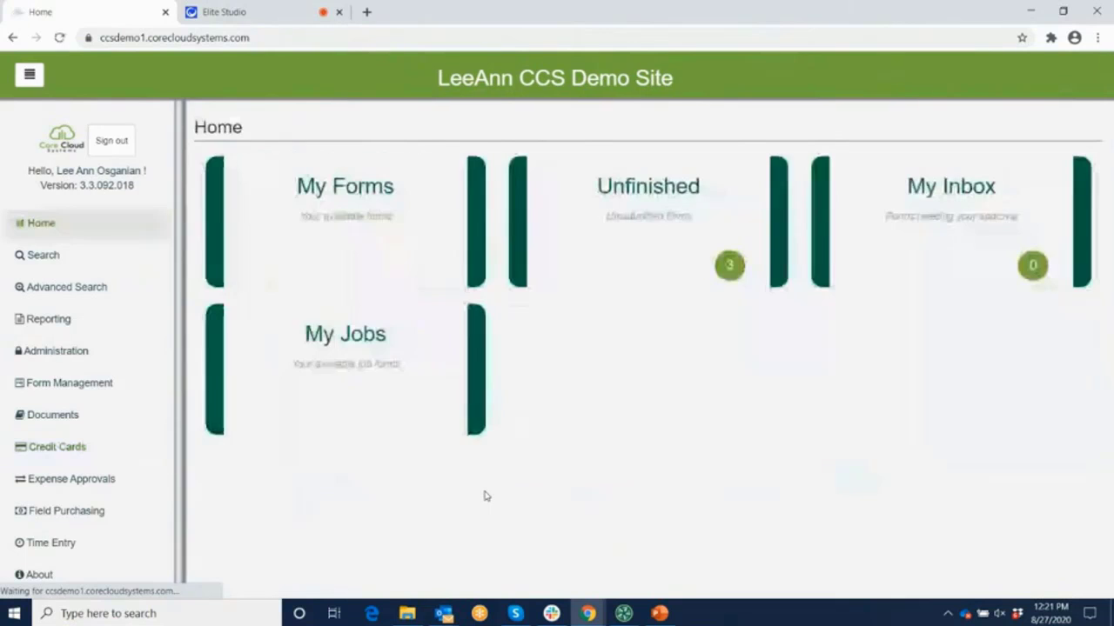
left_click(336, 196)
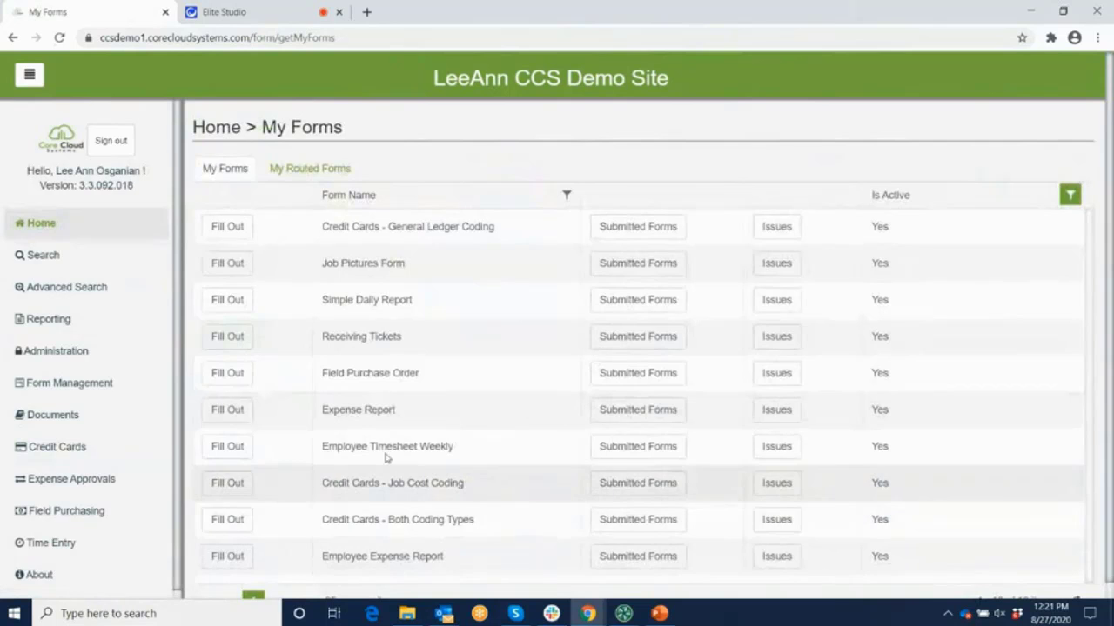
scroll(388, 340, "down", 1)
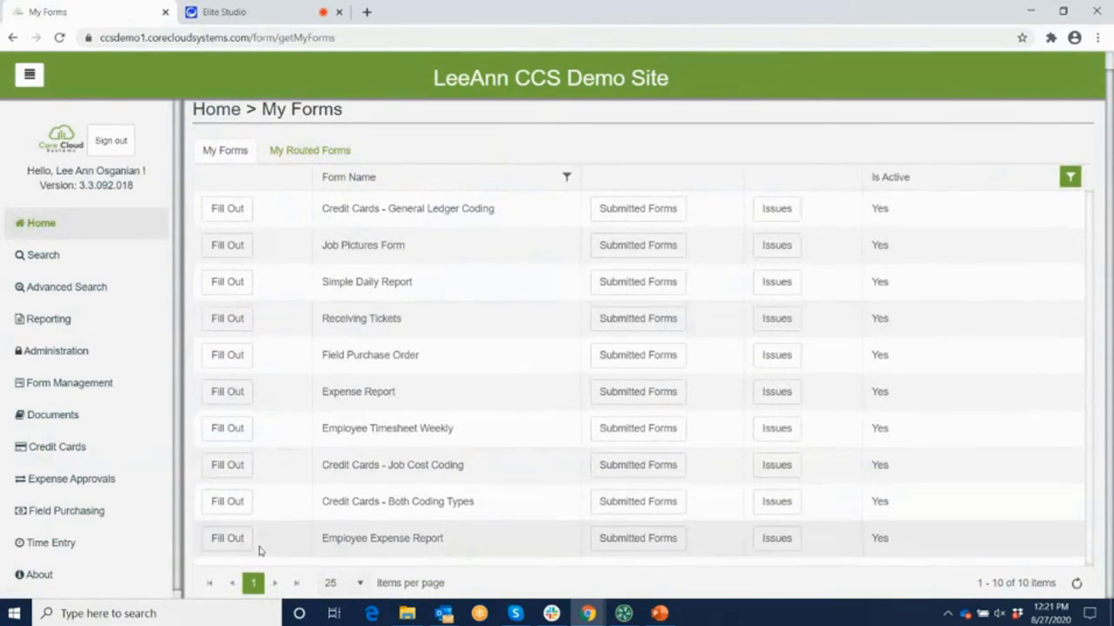
left_click(229, 542)
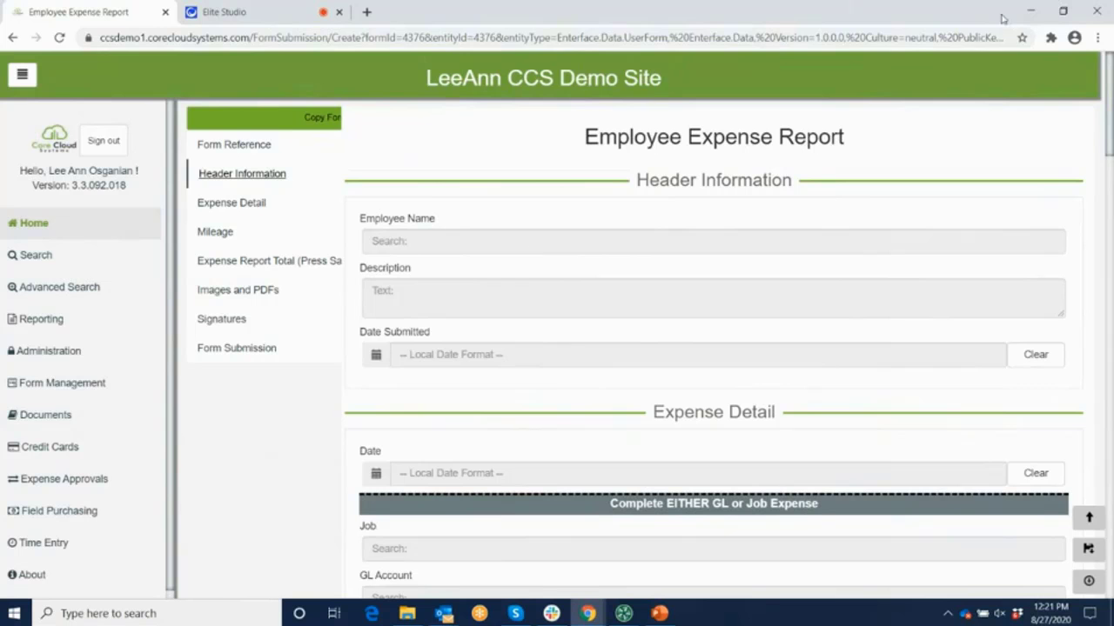
left_click(1062, 12)
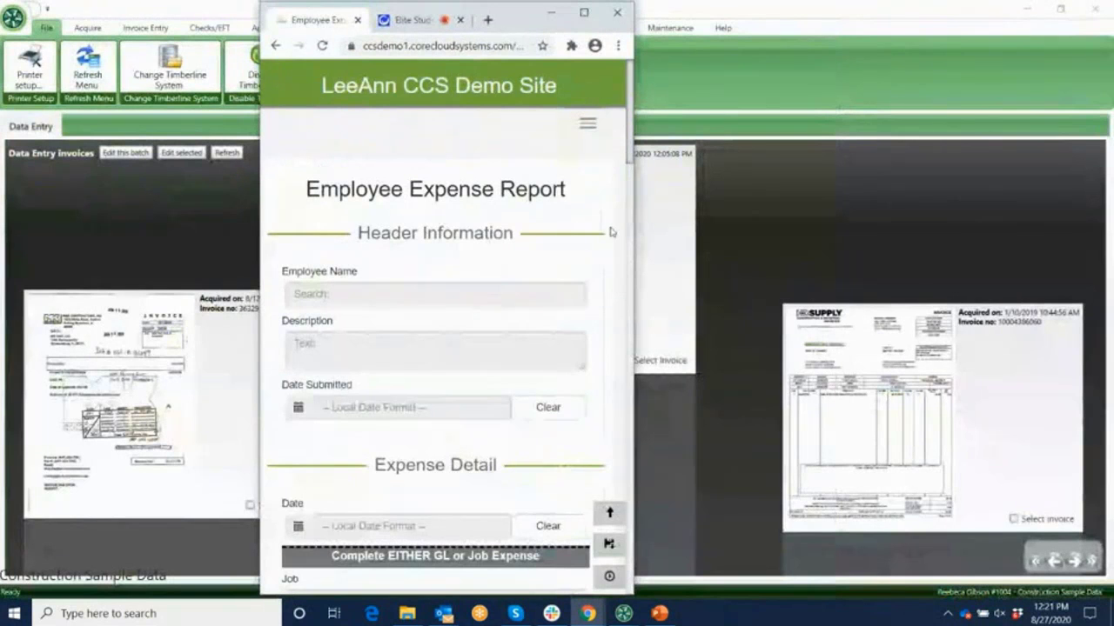
Step: Fill in the report header with the employee's name, the description Trade Show and the submission date 08/27/2020
left_click(322, 297)
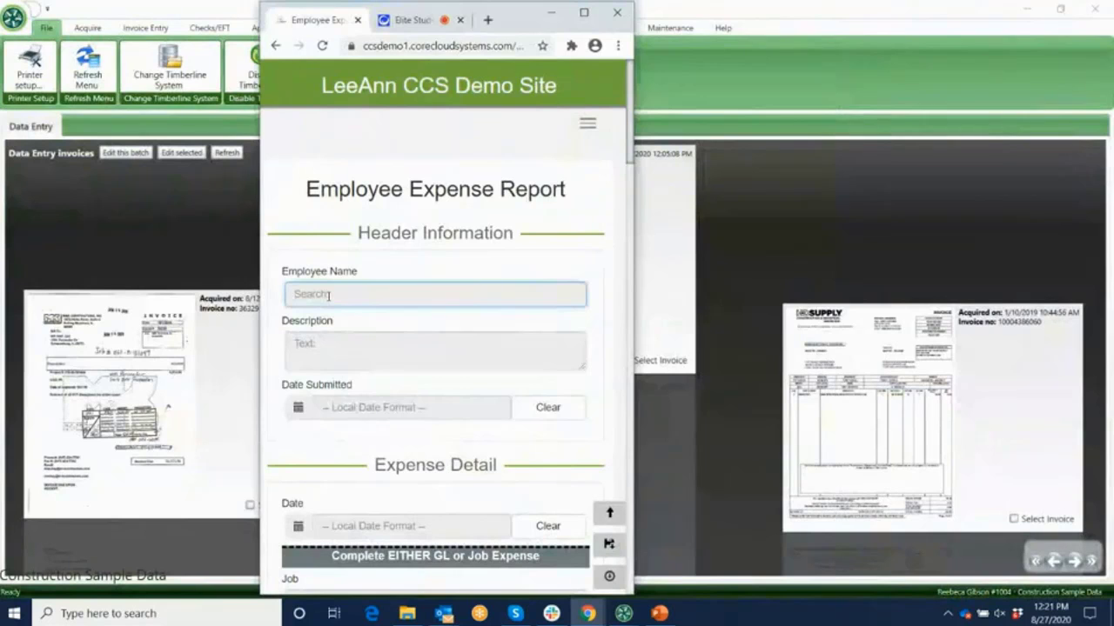
left_click(328, 296)
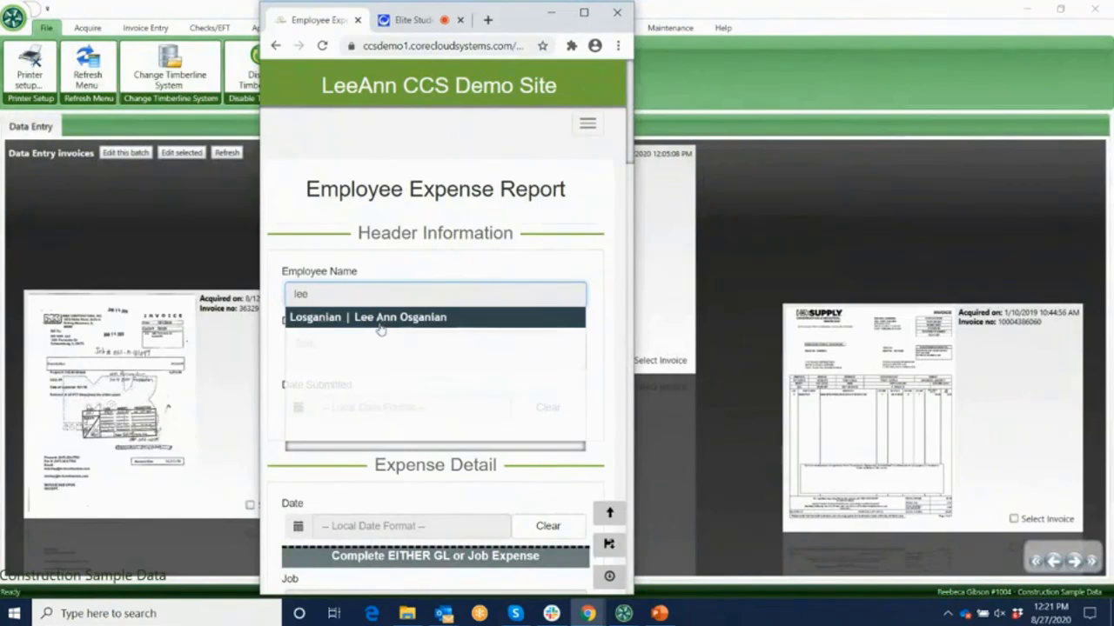
left_click(381, 324)
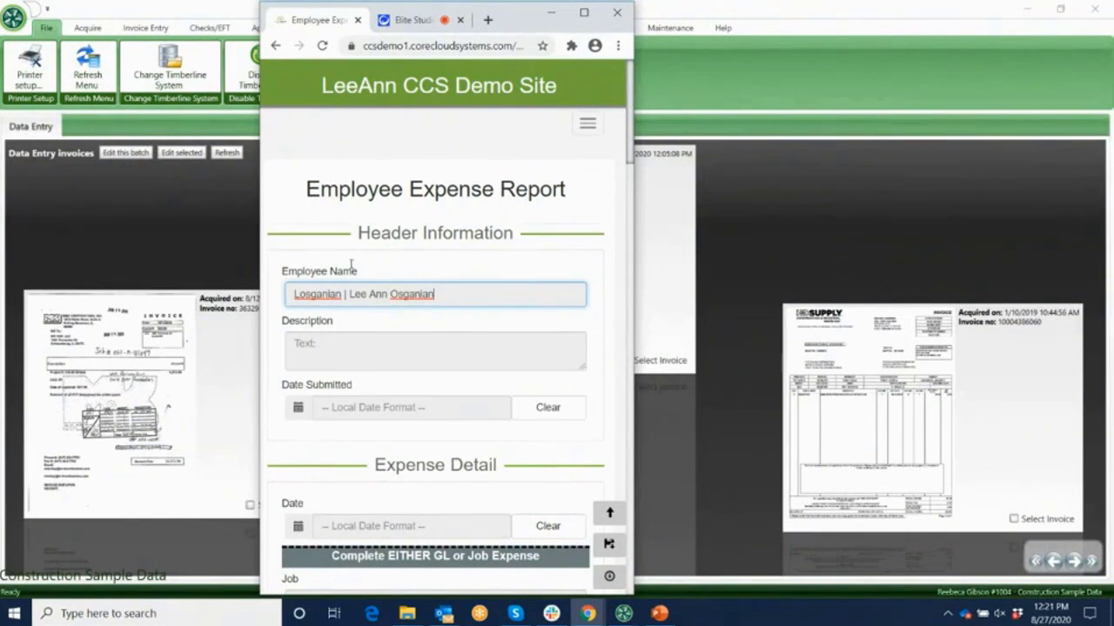
left_click(298, 345)
type("Trade Show")
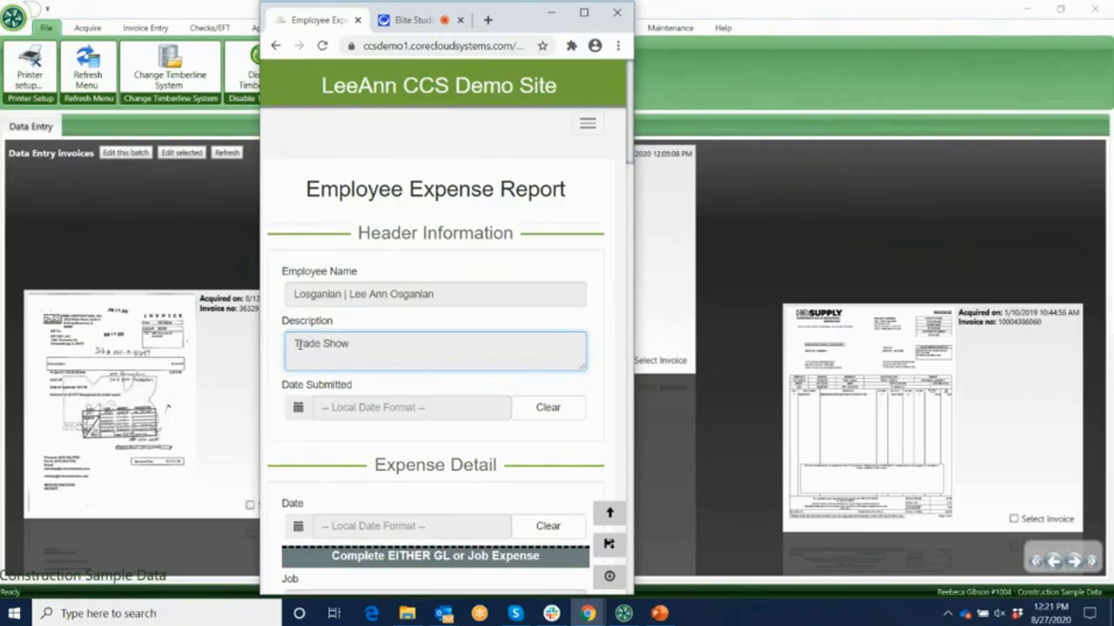
left_click(333, 407)
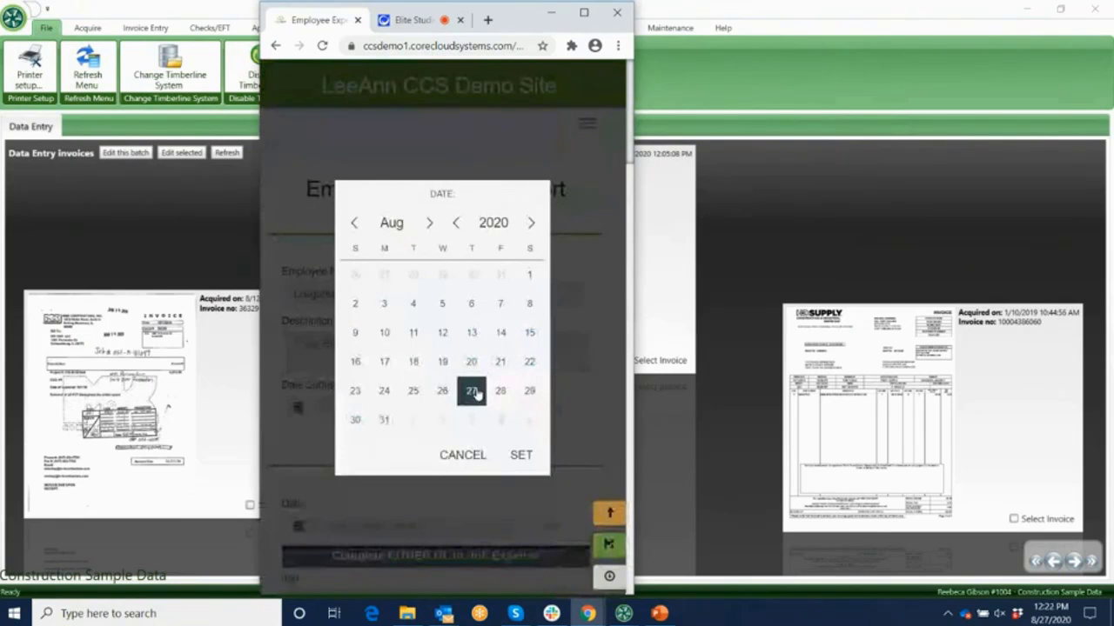
left_click(520, 456)
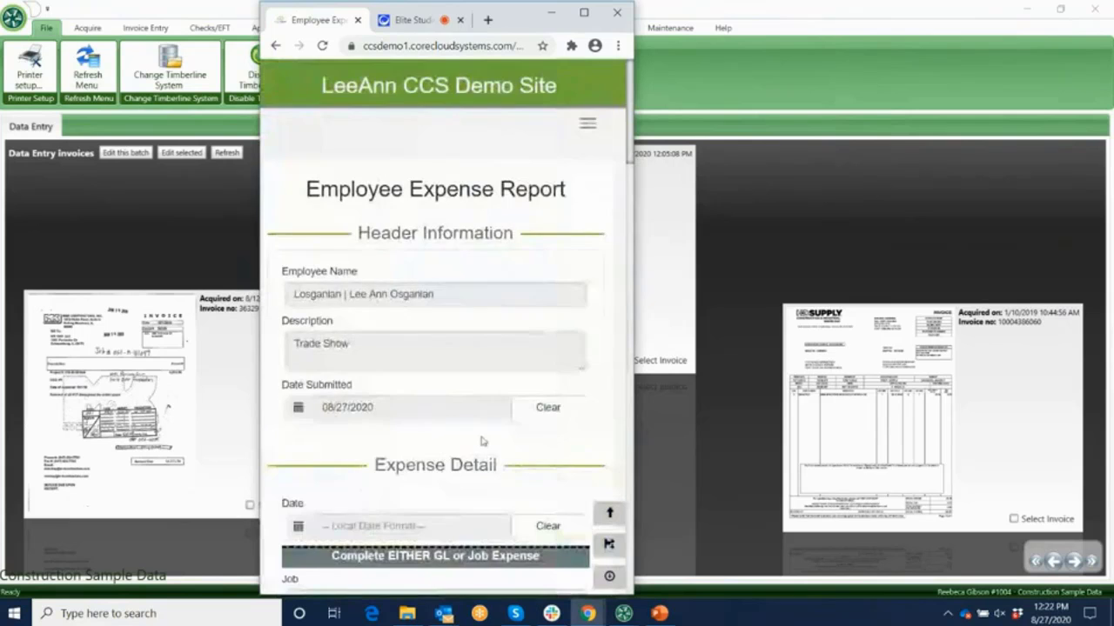
Step: Set the expense detail's date to 08/21/2020 and its GL account to 10-6122 | Marketing Expense
scroll(482, 442, "down", 2)
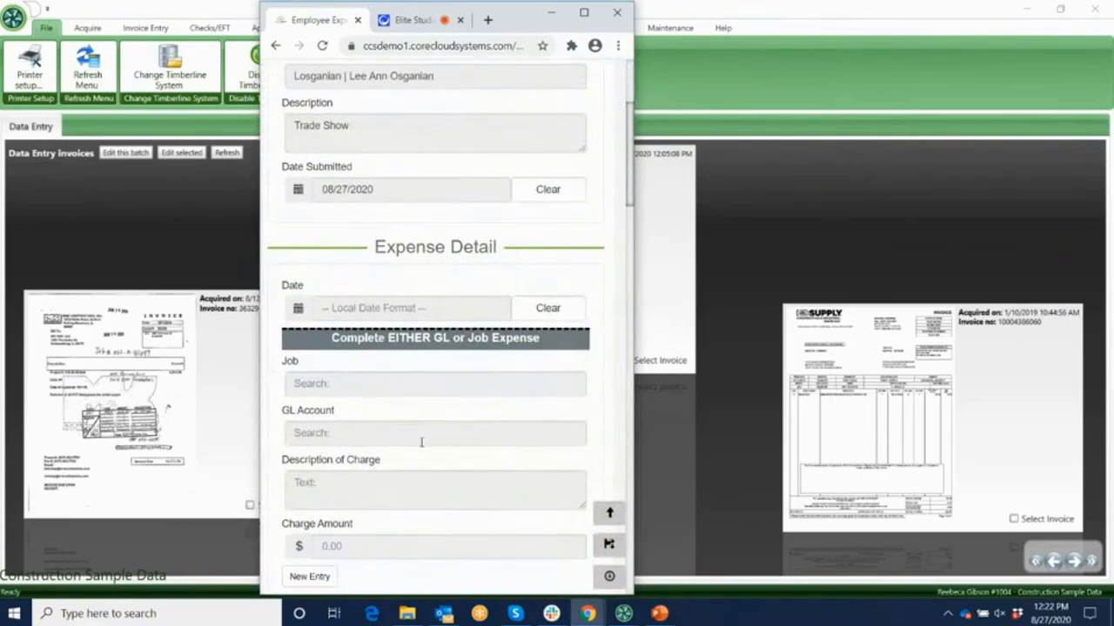
left_click(369, 313)
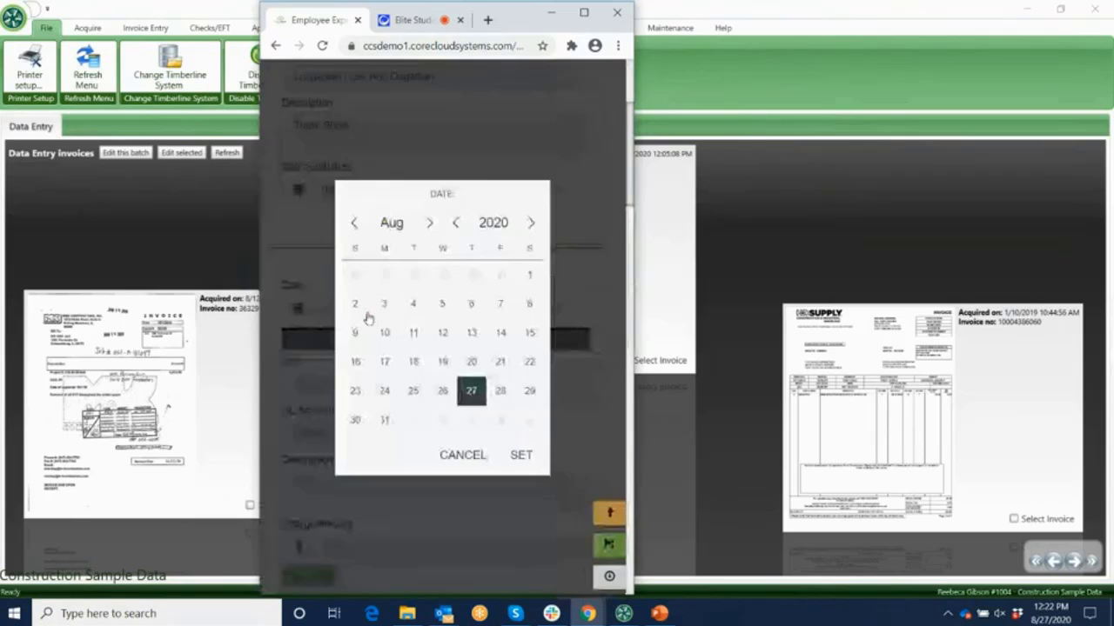
left_click(501, 364)
left_click(521, 455)
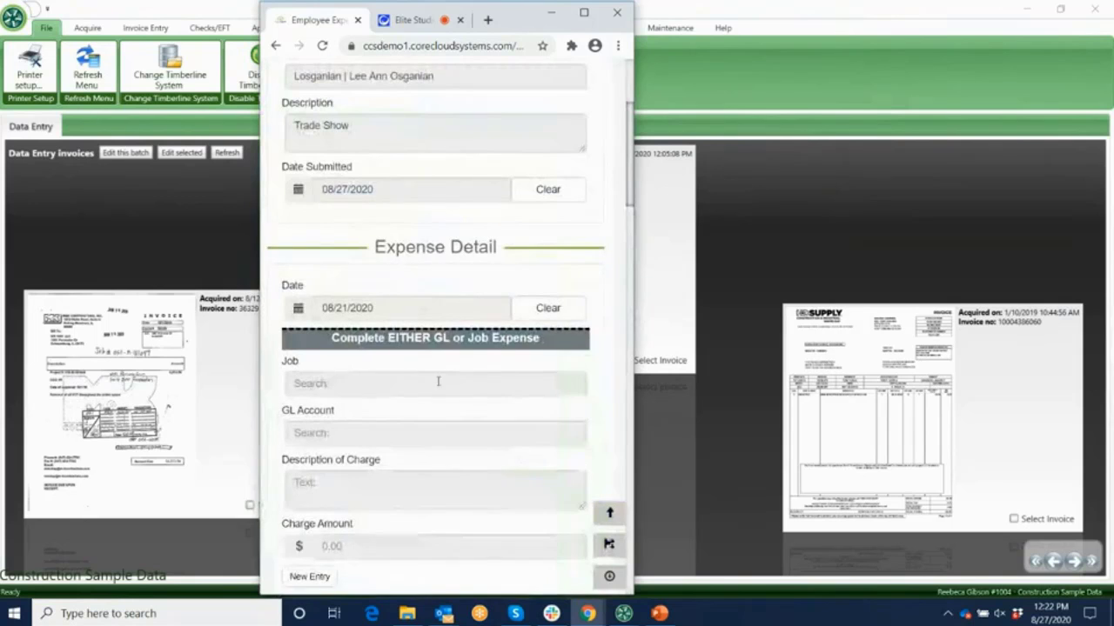
scroll(425, 405, "down", 1)
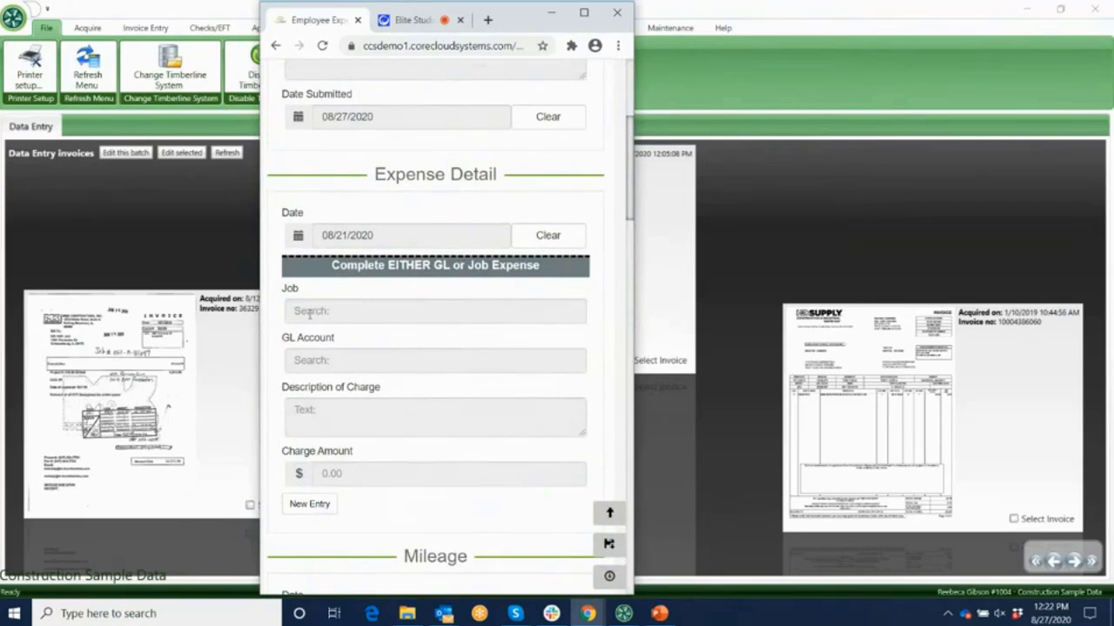
left_click(313, 360)
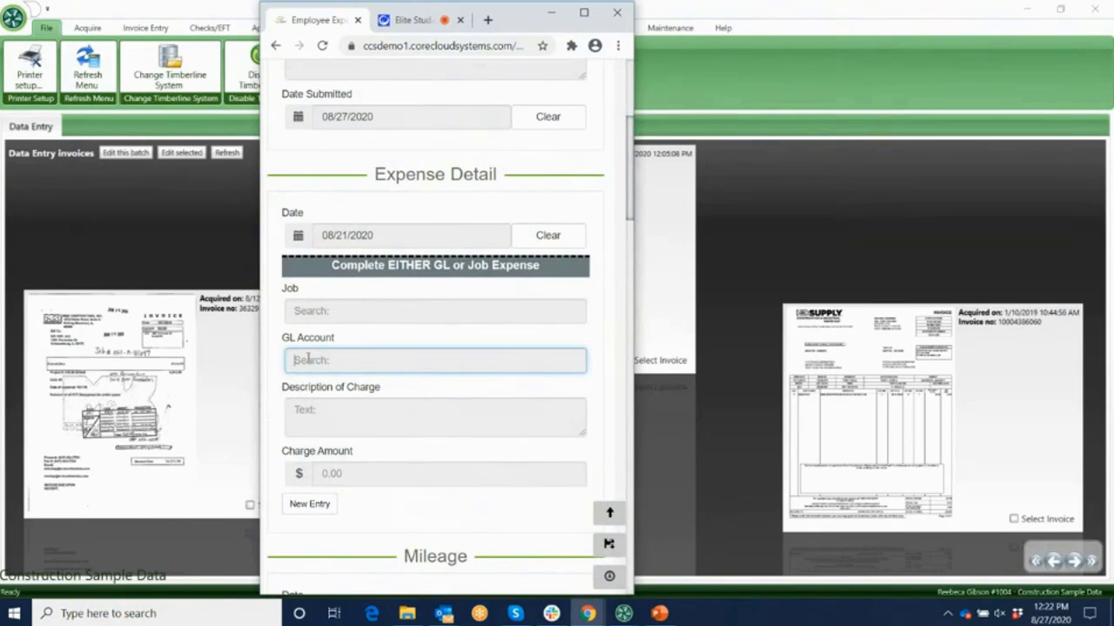
type("mark")
left_click(355, 386)
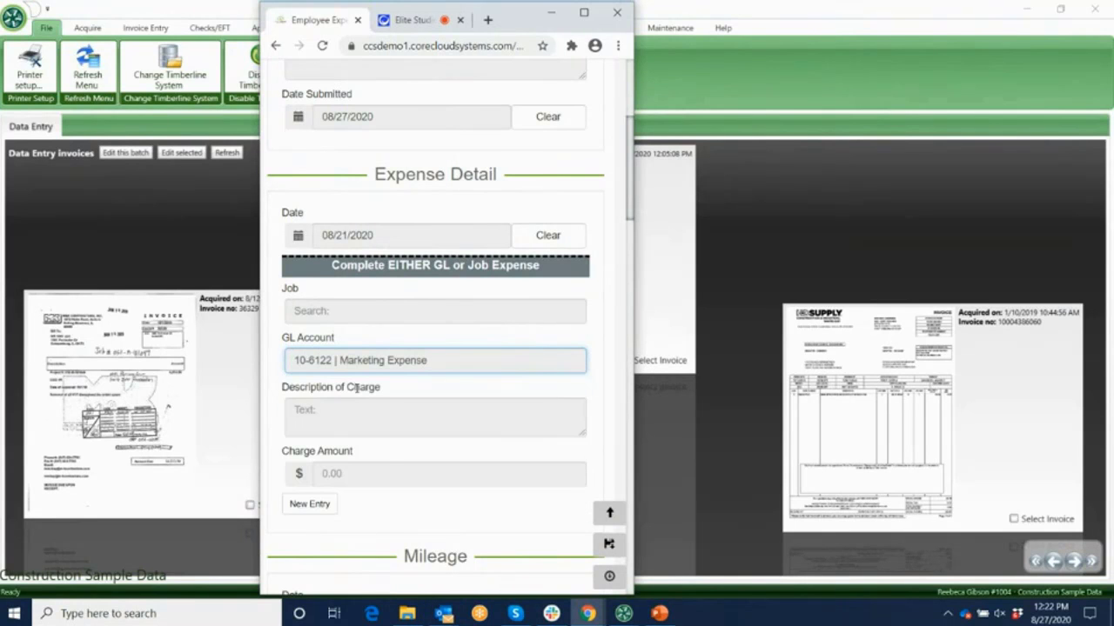
Step: Enter airfare as the description of charge and 300.00 as the charge amount
left_click(297, 412)
type("airfa")
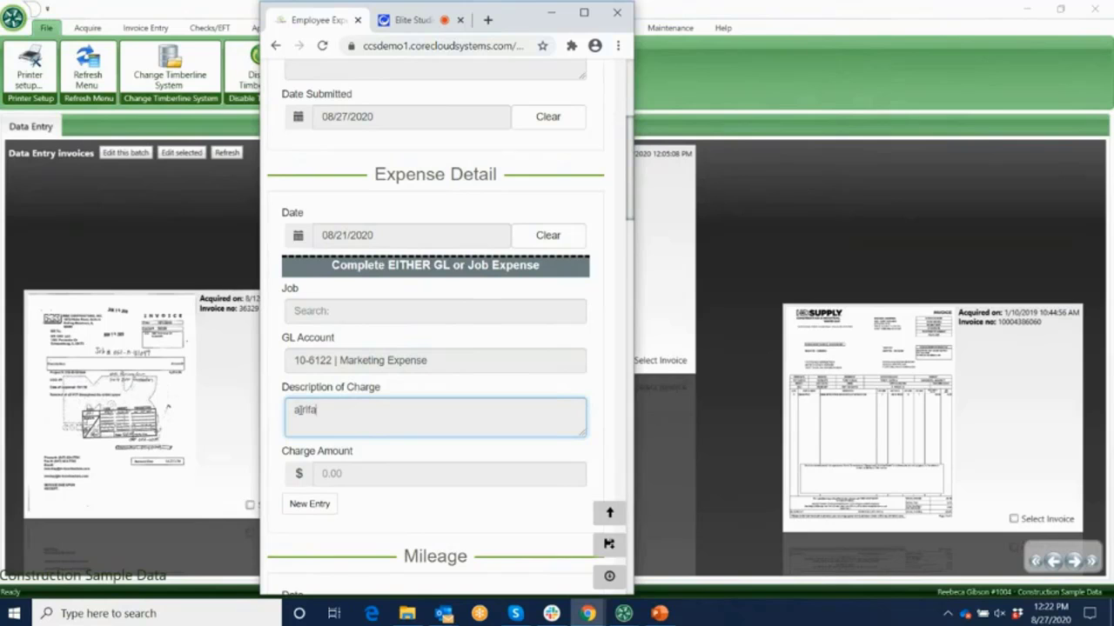
type("re")
left_click(355, 477)
type("300.00")
left_click(465, 510)
Step: Review the remaining expense report sections: mileage, report totals, images and PDFs, signatures, additional emails and form submission
scroll(405, 479, "down", 3)
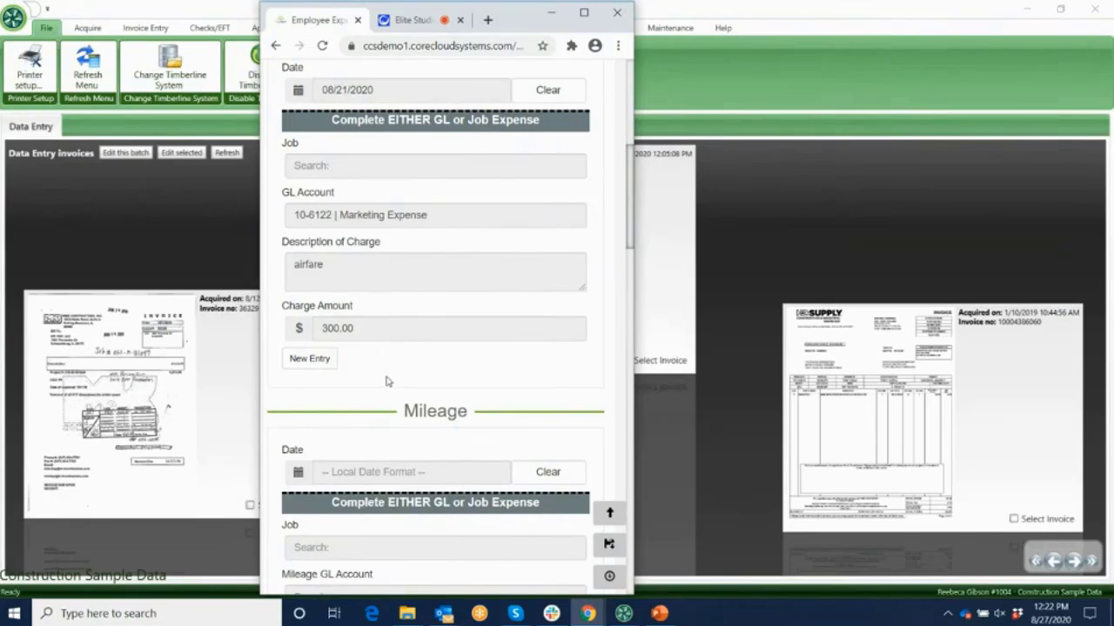
scroll(387, 381, "down", 3)
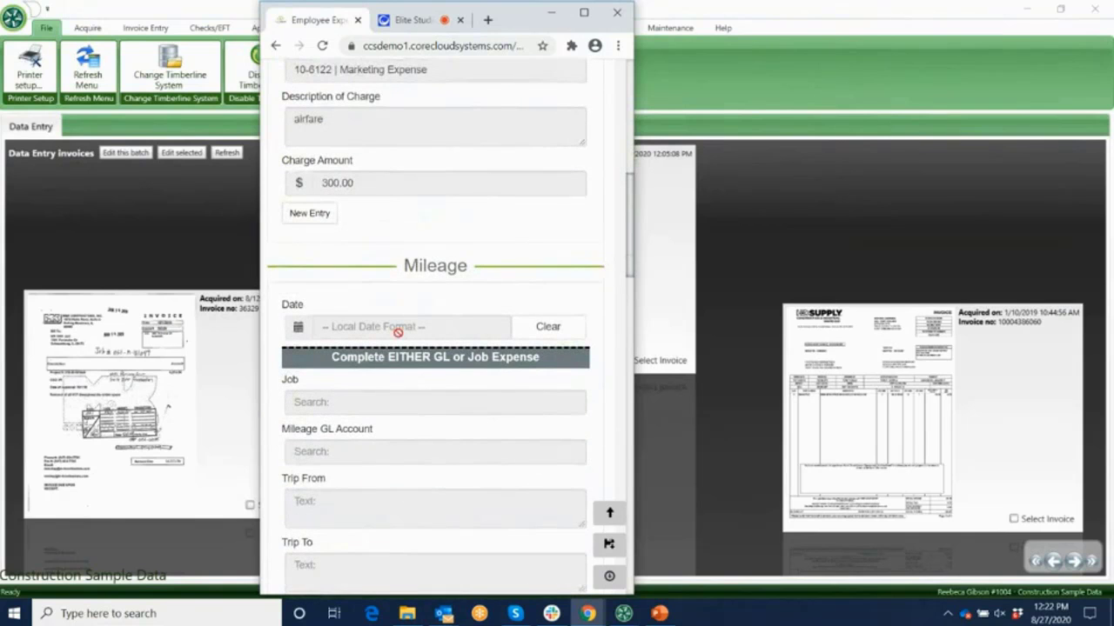
scroll(415, 445, "down", 6)
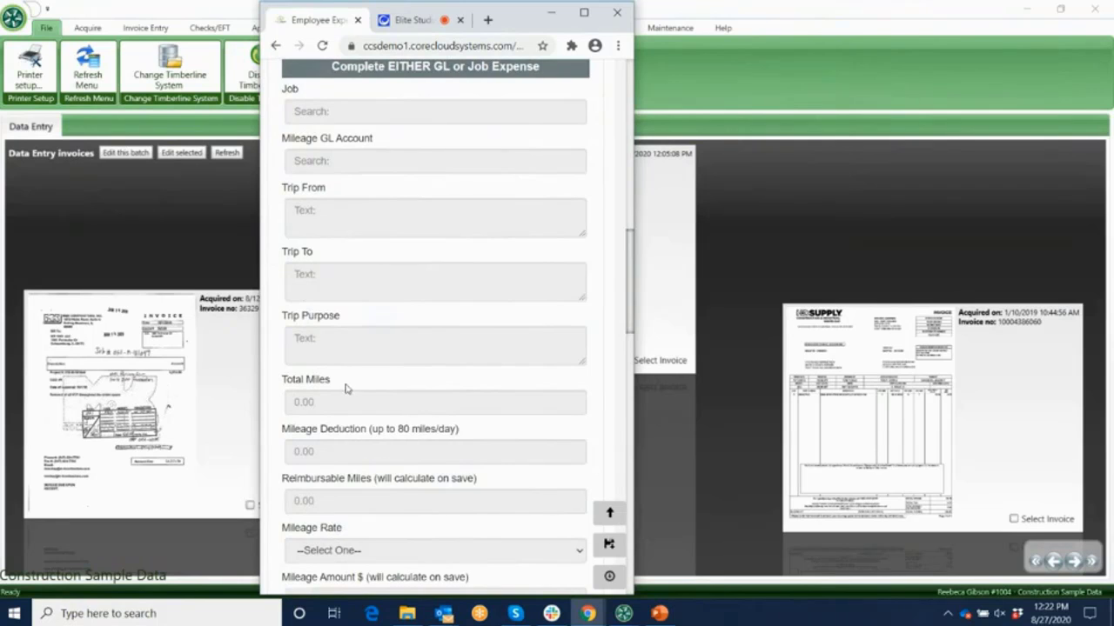
scroll(349, 396, "down", 1)
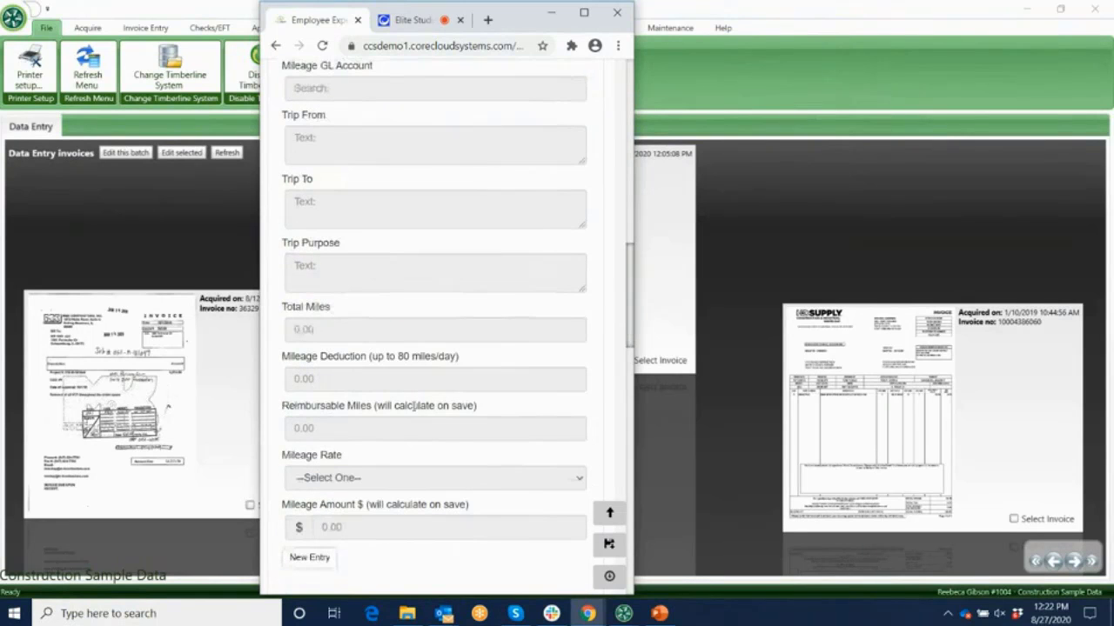
scroll(415, 404, "down", 1)
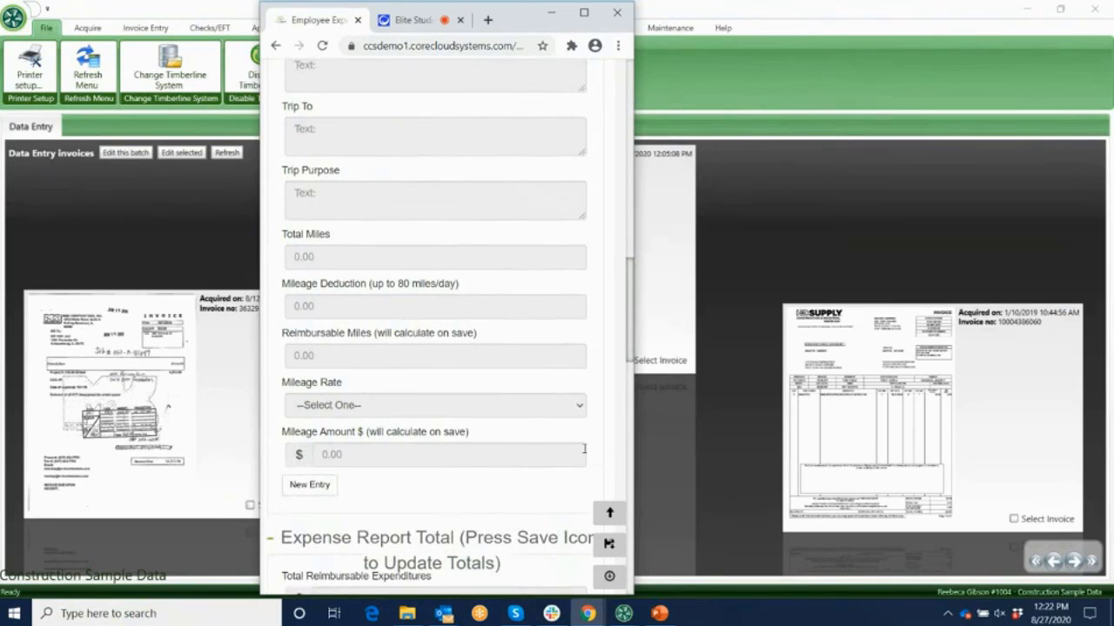
scroll(427, 425, "down", 3)
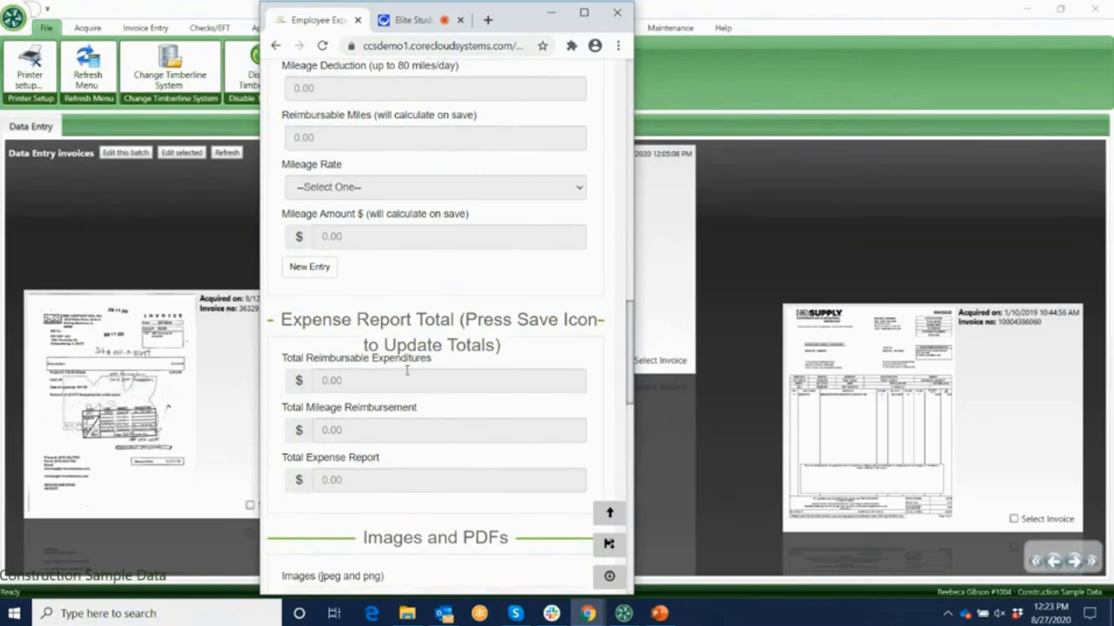
scroll(380, 414, "down", 5)
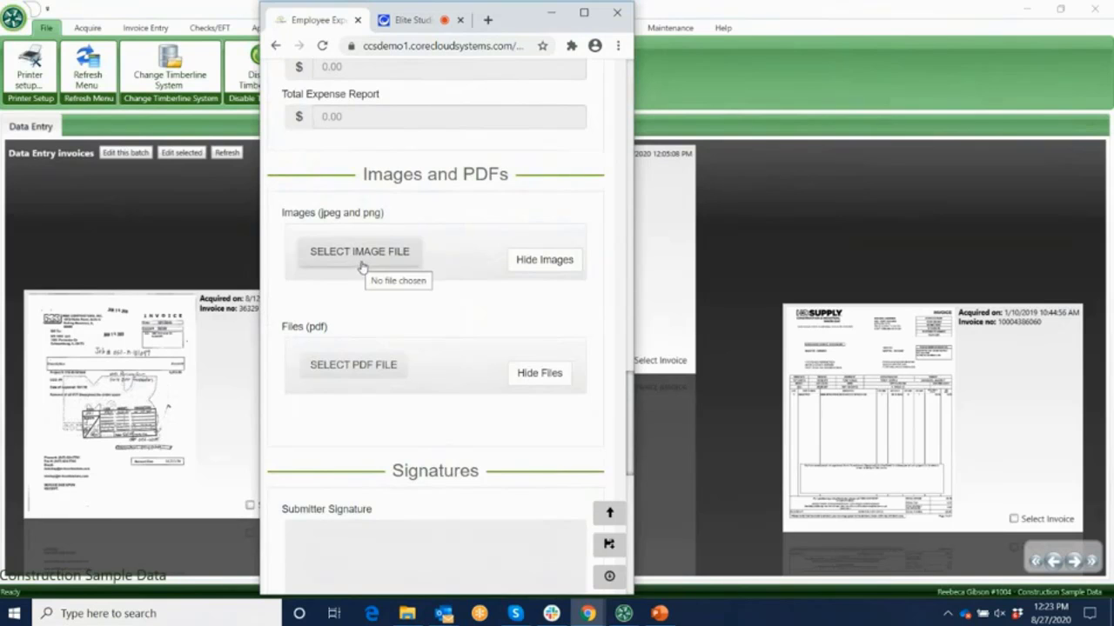
scroll(385, 365, "down", 3)
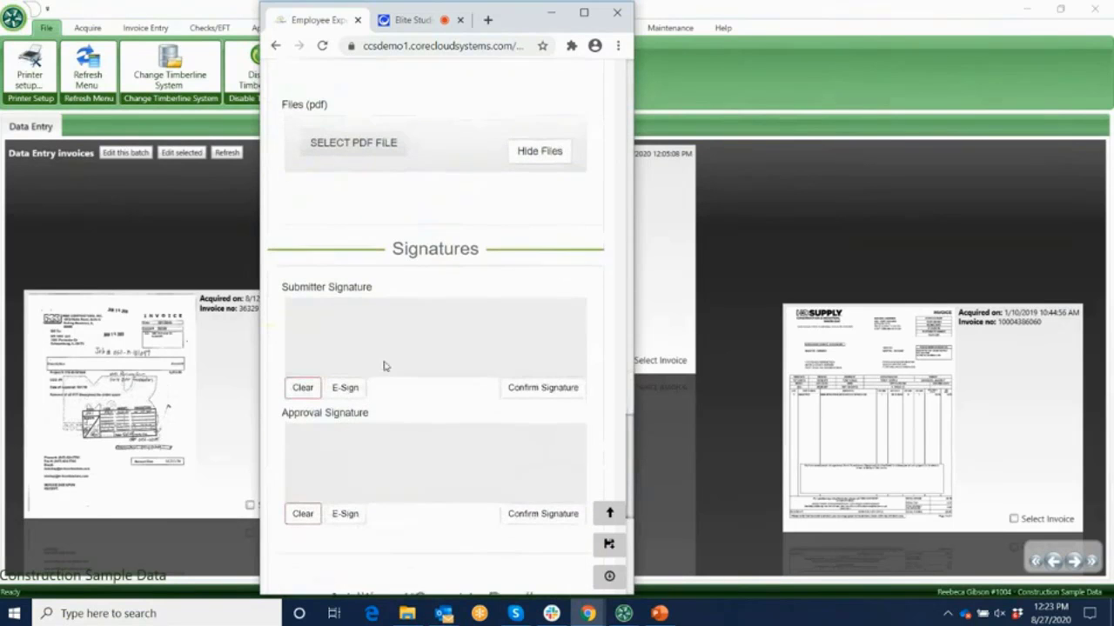
scroll(385, 365, "down", 1)
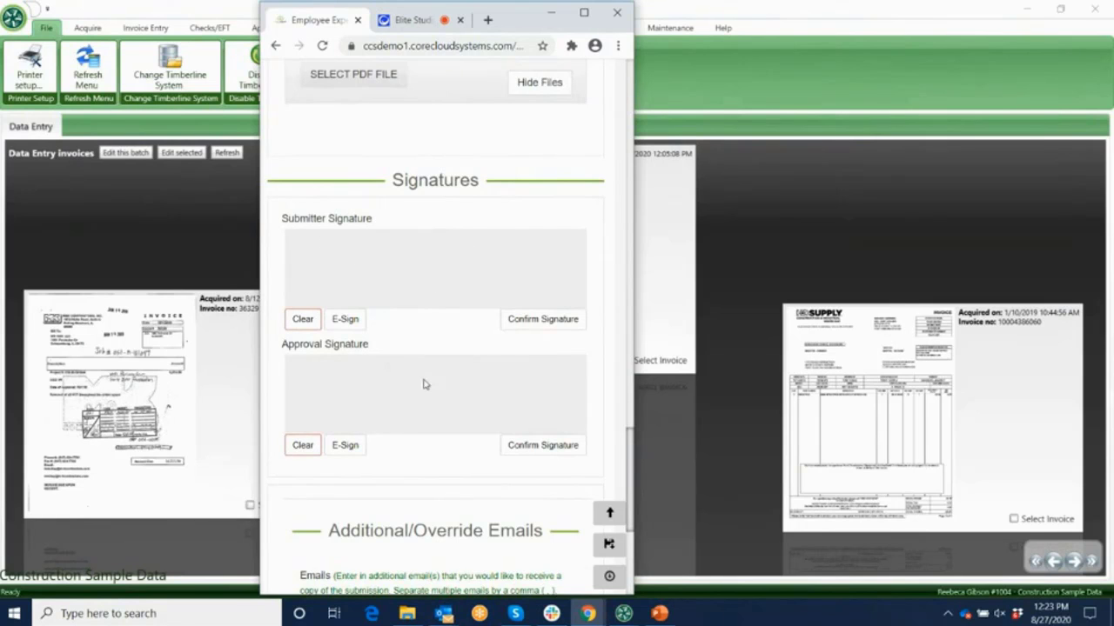
scroll(436, 393, "down", 2)
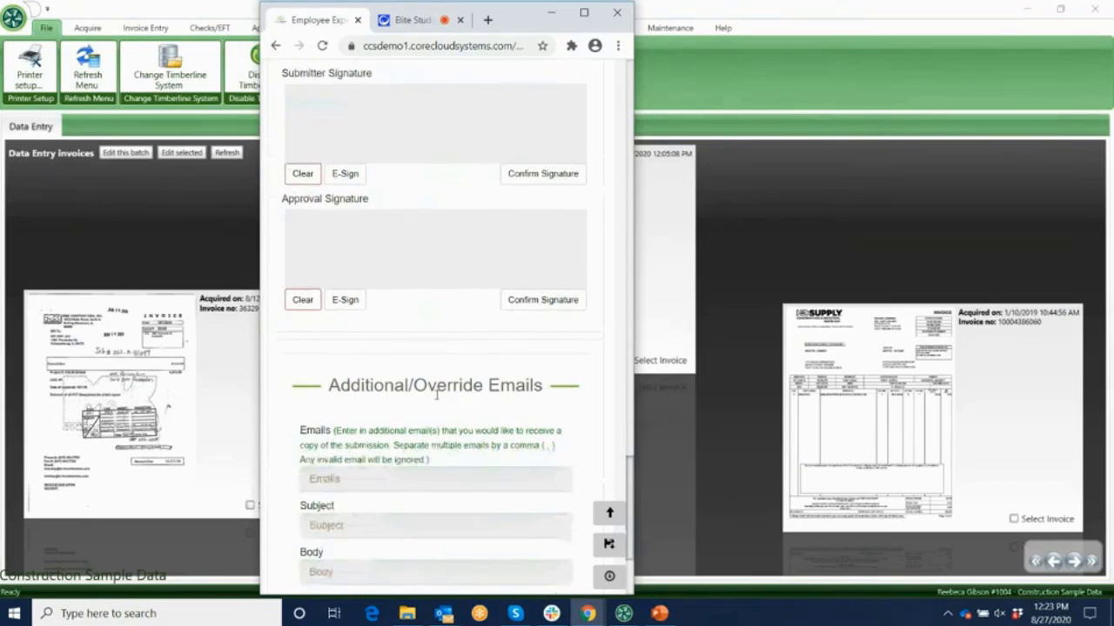
scroll(437, 393, "down", 2)
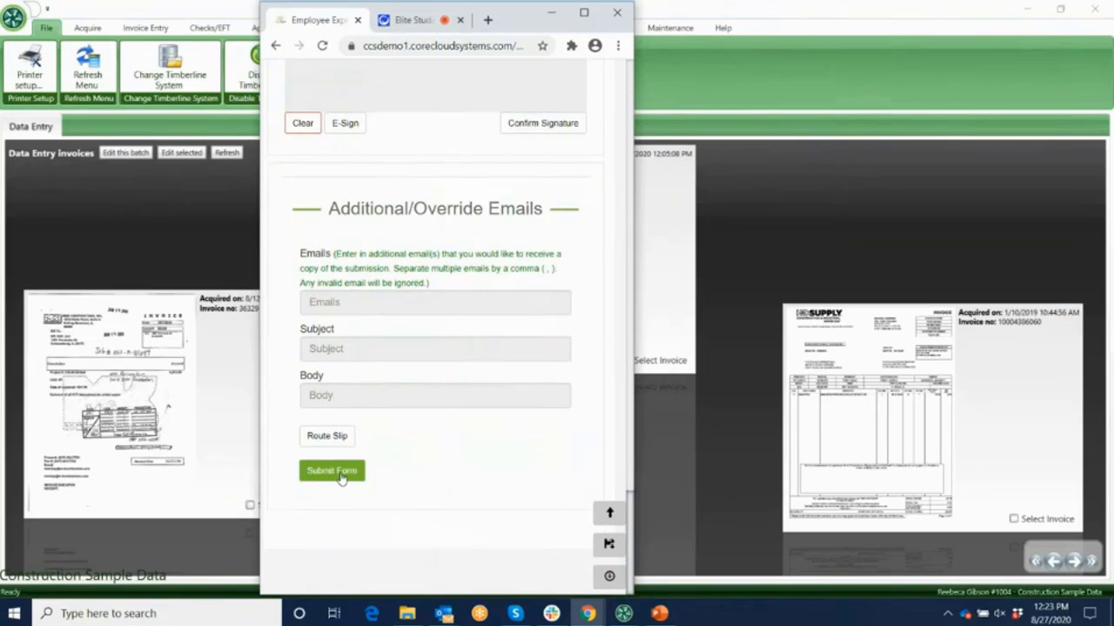
Step: Maximize the browser, open Expense Reporting under Expense Approvals, and bring the list of submitted expenses into view
left_click(584, 14)
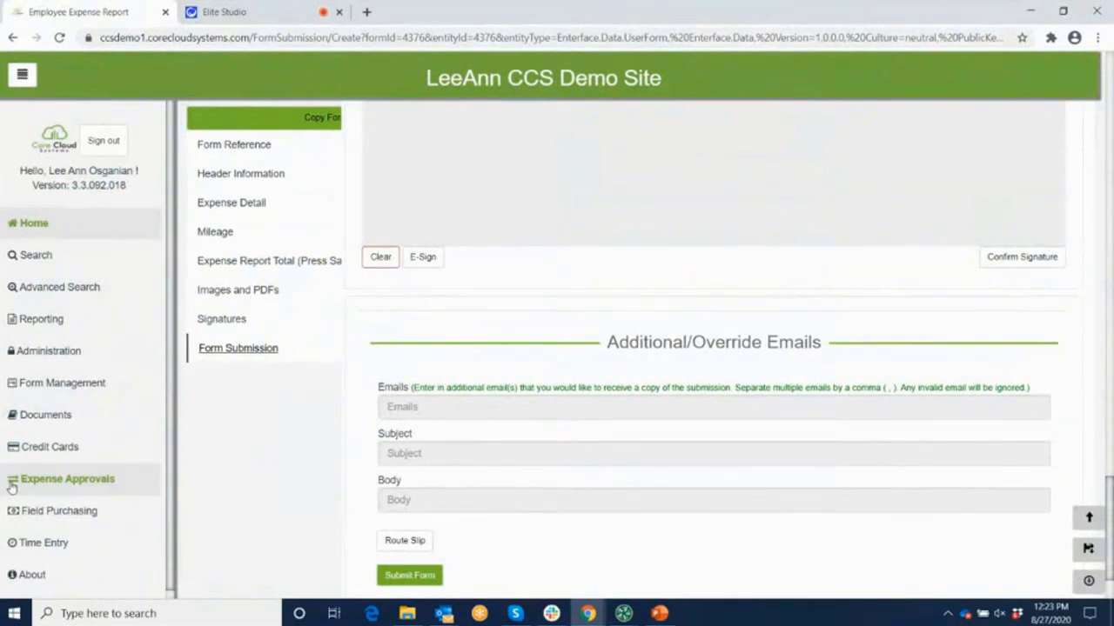
left_click(86, 484)
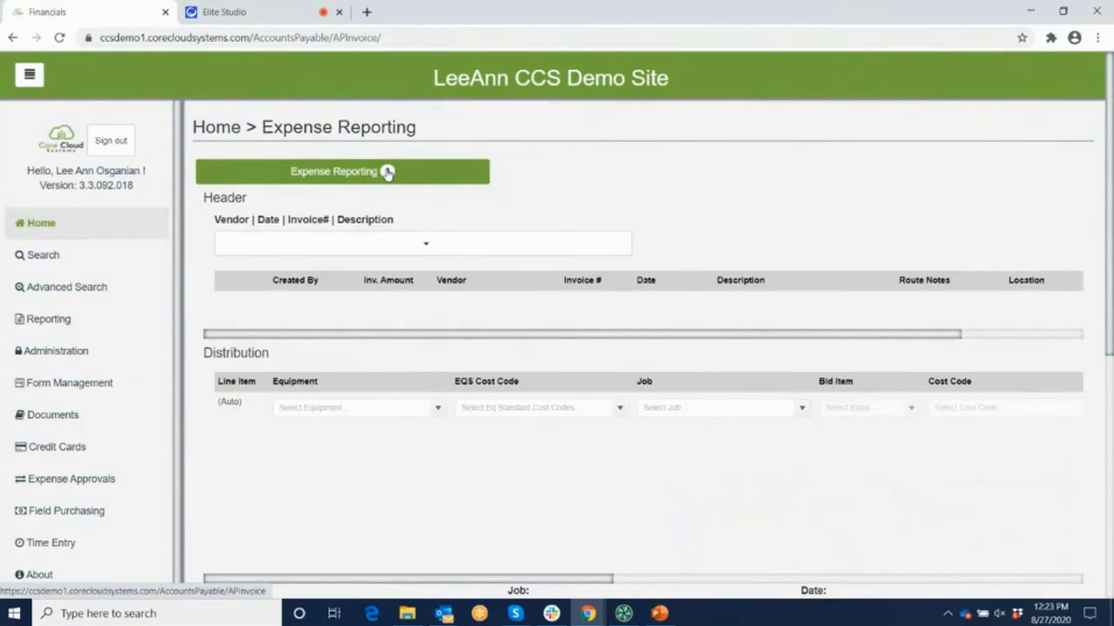
scroll(465, 433, "down", 2)
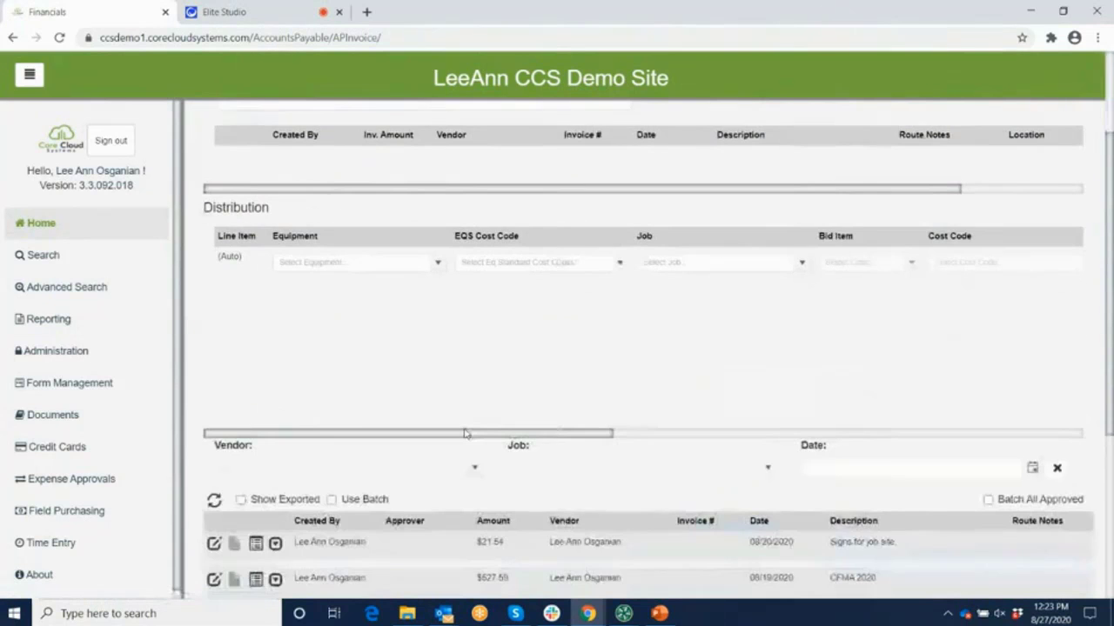
scroll(465, 432, "down", 3)
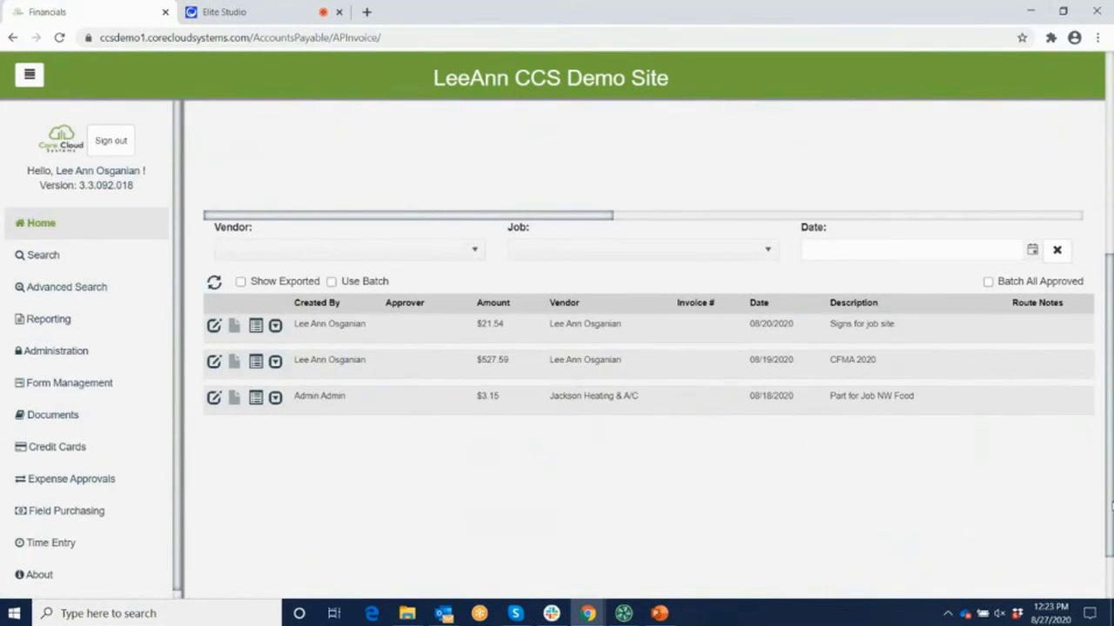
Step: Approve the 08/20/2020 expense described as Signs for job site, and revert its approval status
scroll(771, 579, "down", 1)
left_click_drag(785, 559, 1077, 557)
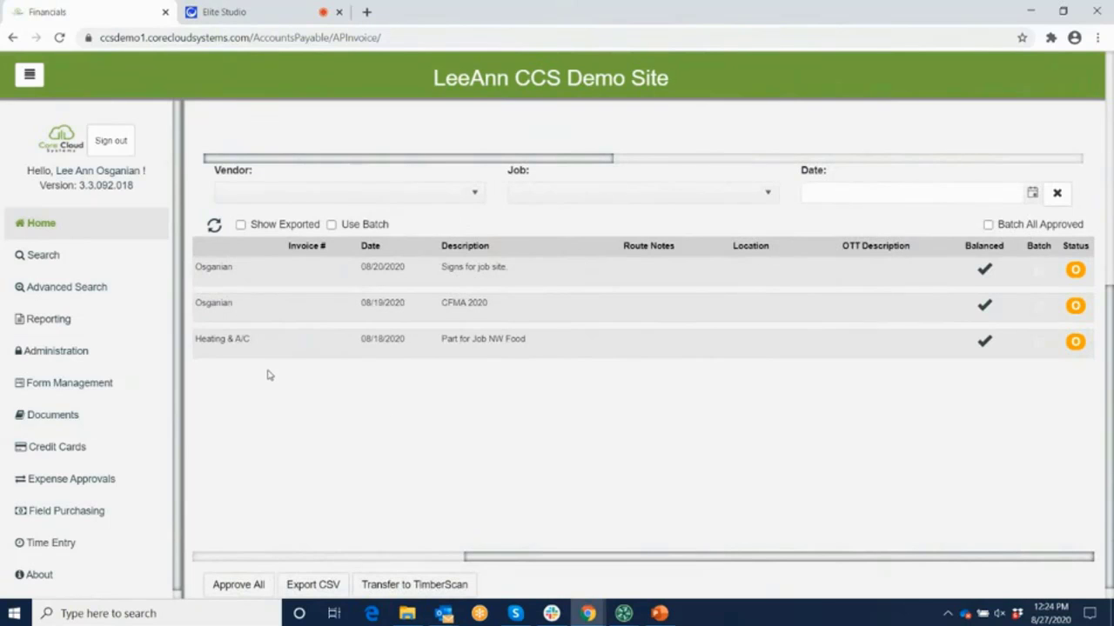
left_click(1075, 270)
left_click(1075, 270)
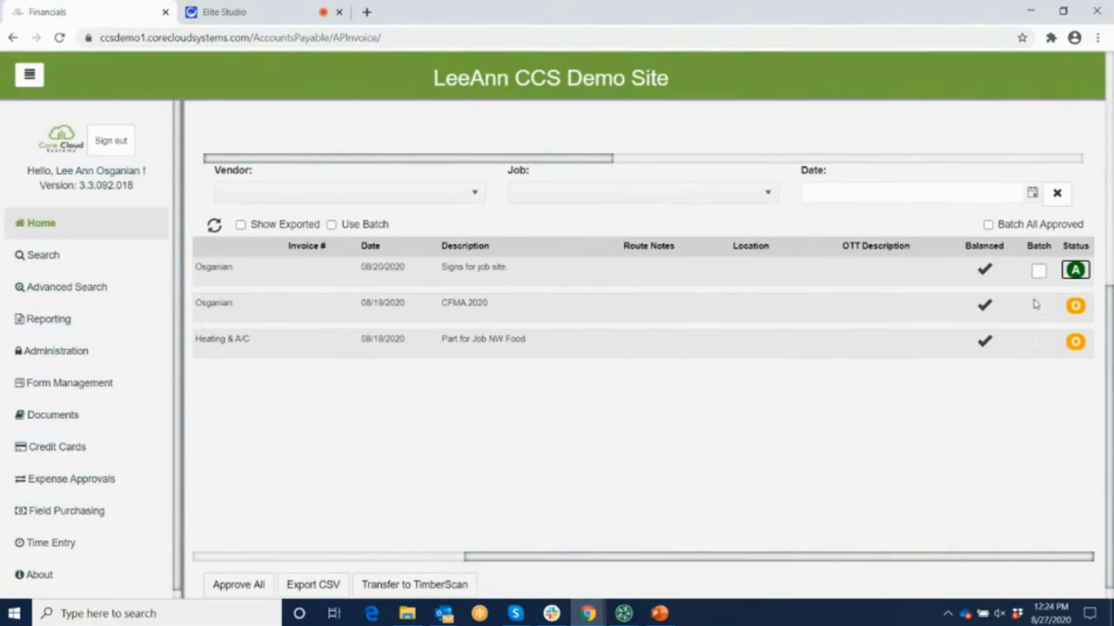
Step: Load the 08/19/2020 CFMA 2020 expense into the header and examine the accounts, amounts and descriptions of its distribution lines
left_click_drag(1109, 450, 1033, 285)
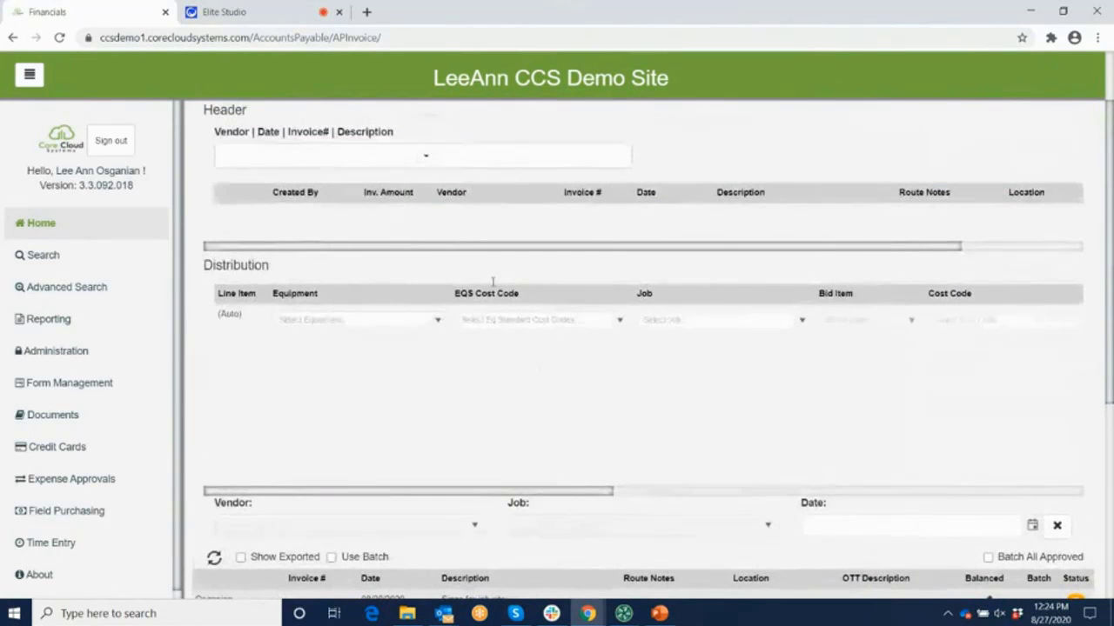
left_click(427, 157)
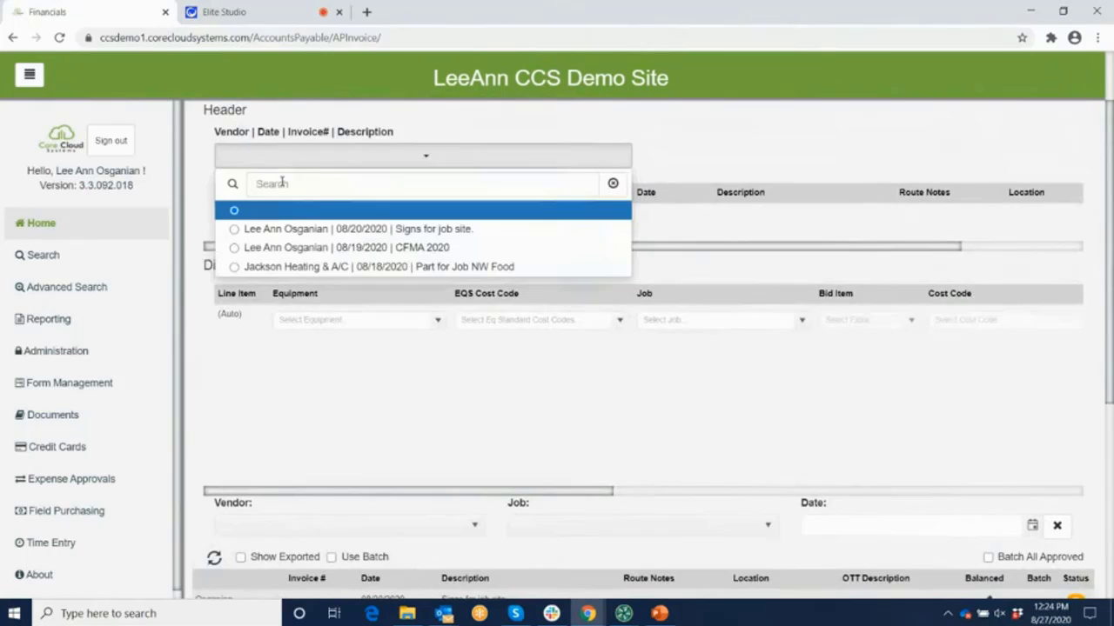
left_click(272, 247)
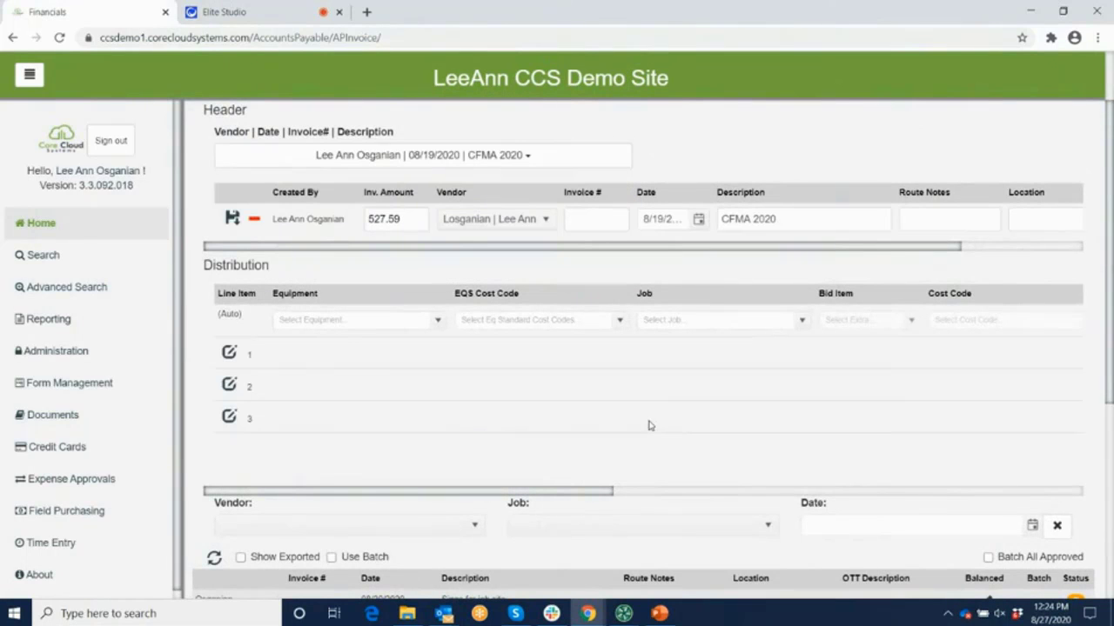
left_click_drag(398, 498, 892, 538)
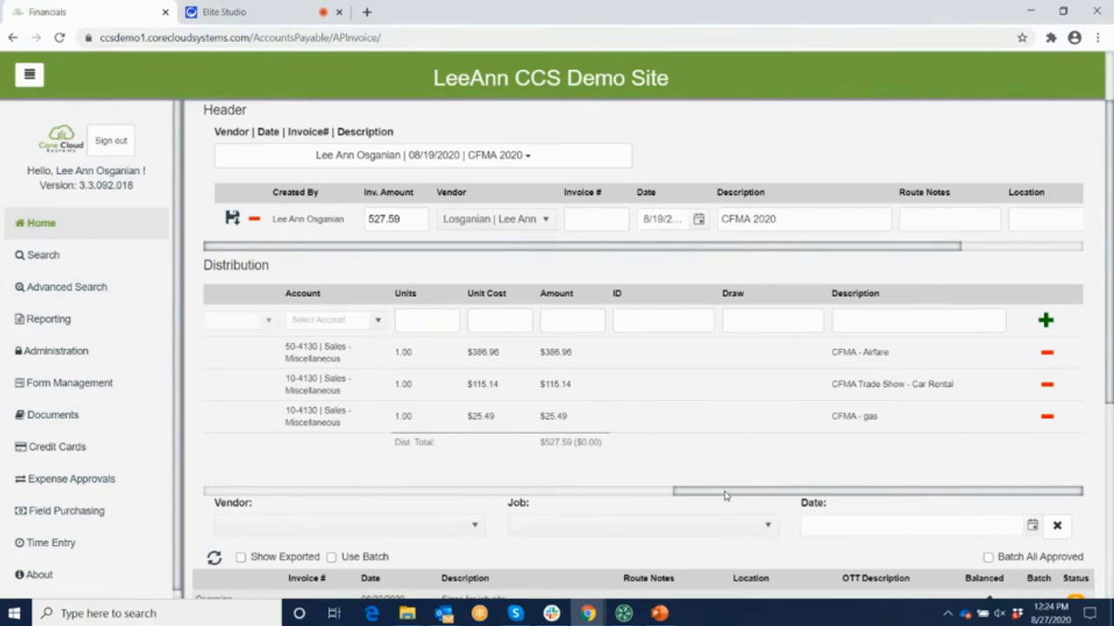
left_click_drag(717, 497, 305, 496)
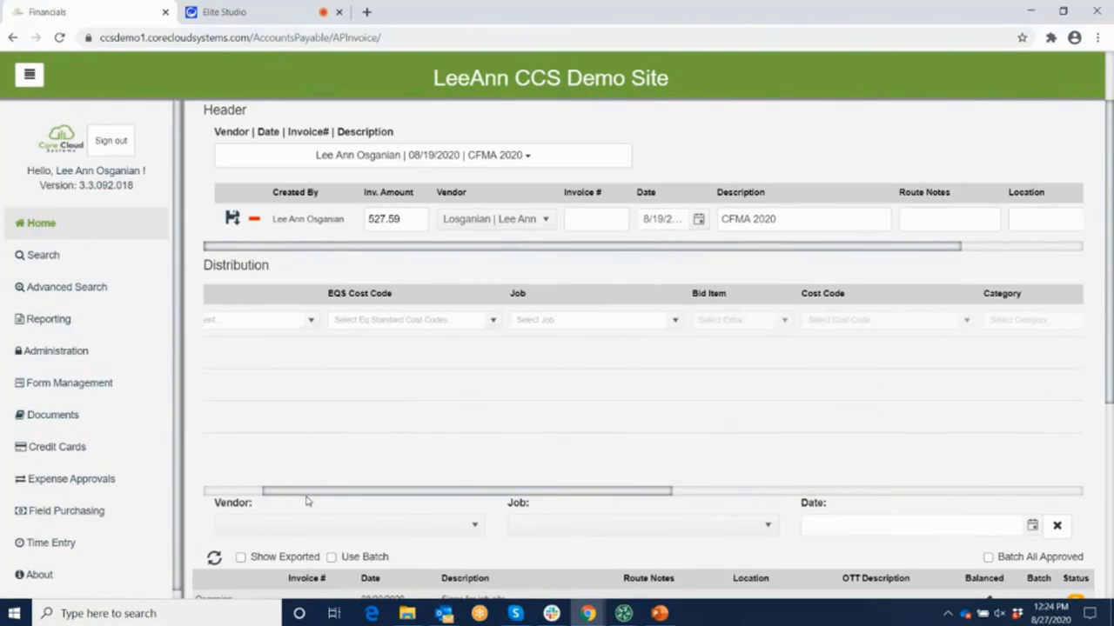
Step: Save the CFMA 2020 invoice, acknowledge the save, and return to the expense list with its approval and TimberScan transfer options
left_click(233, 218)
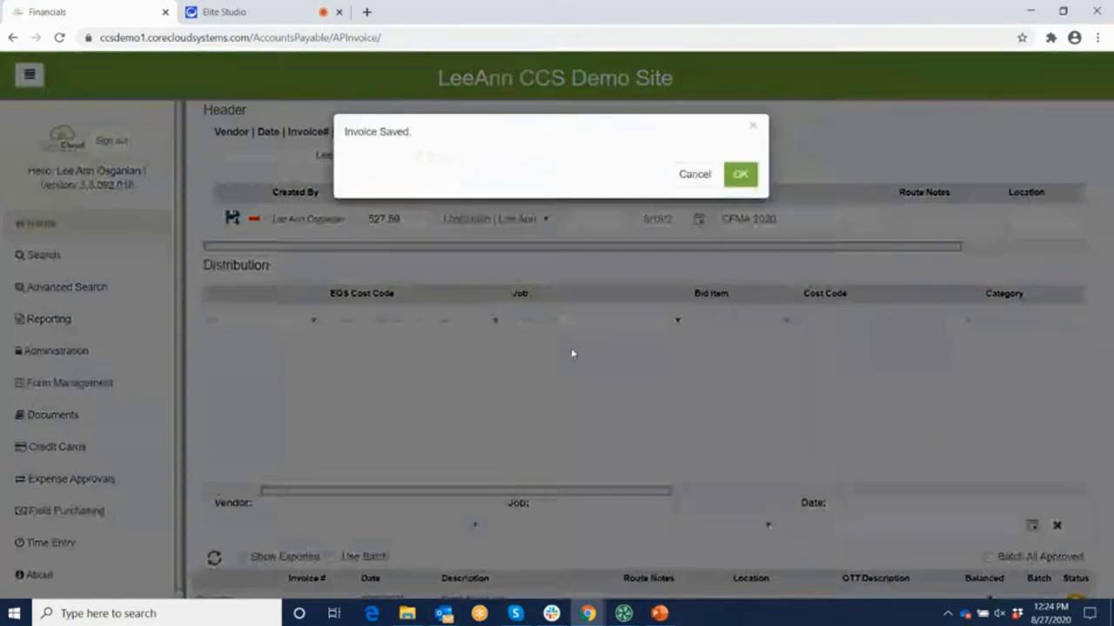
left_click(739, 175)
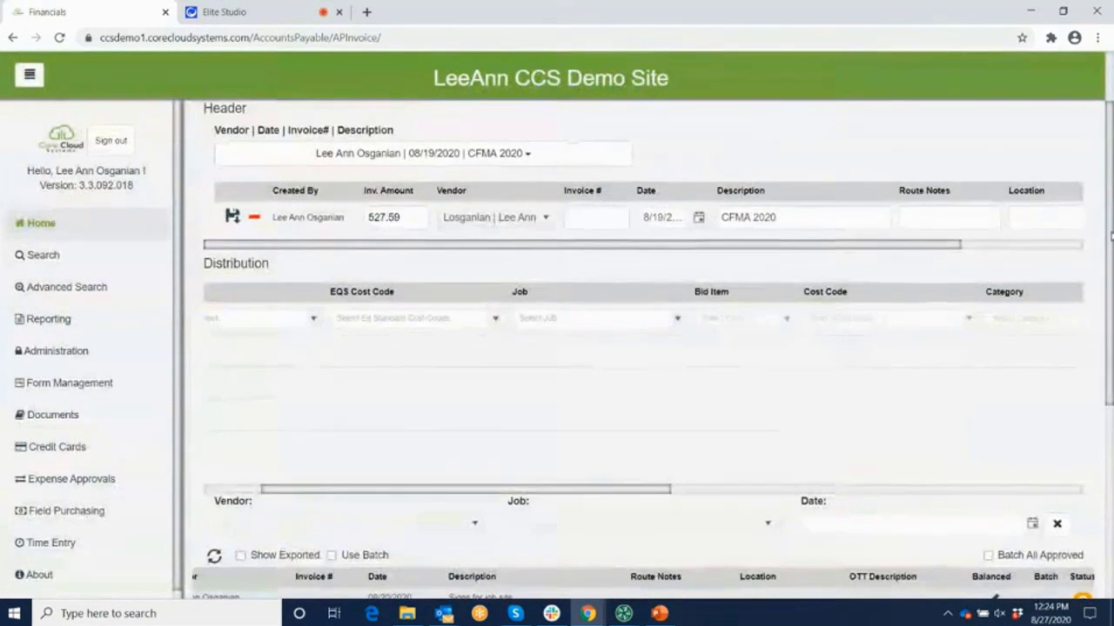
scroll(600, 243, "down", 4)
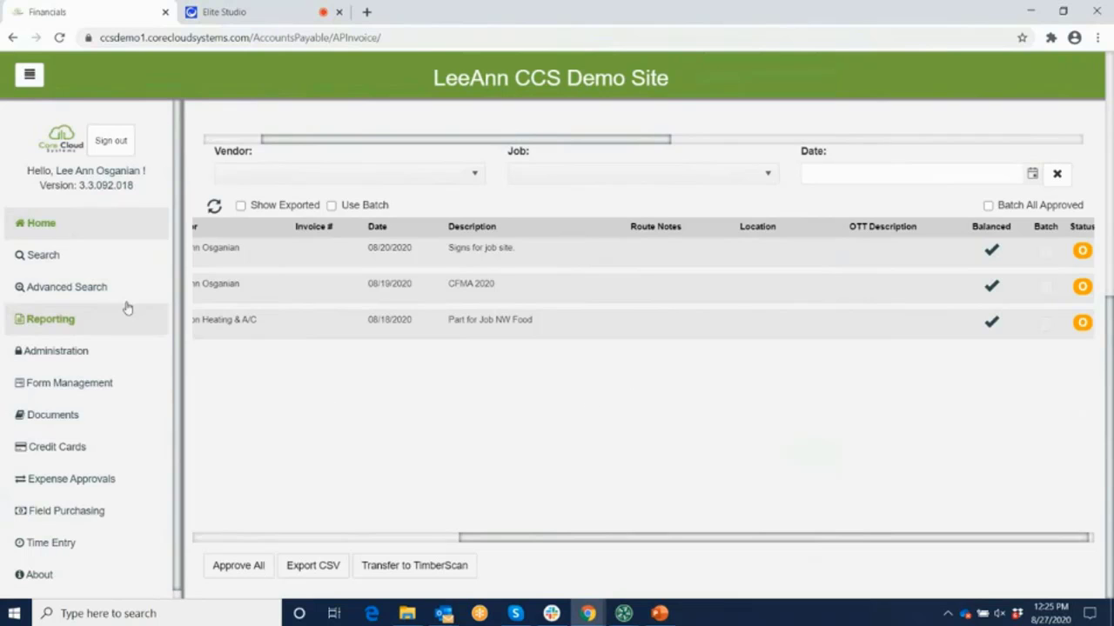
Step: Switch to PowerPoint and bring up the CCS Mobile App Screenshots presentation
left_click(661, 615)
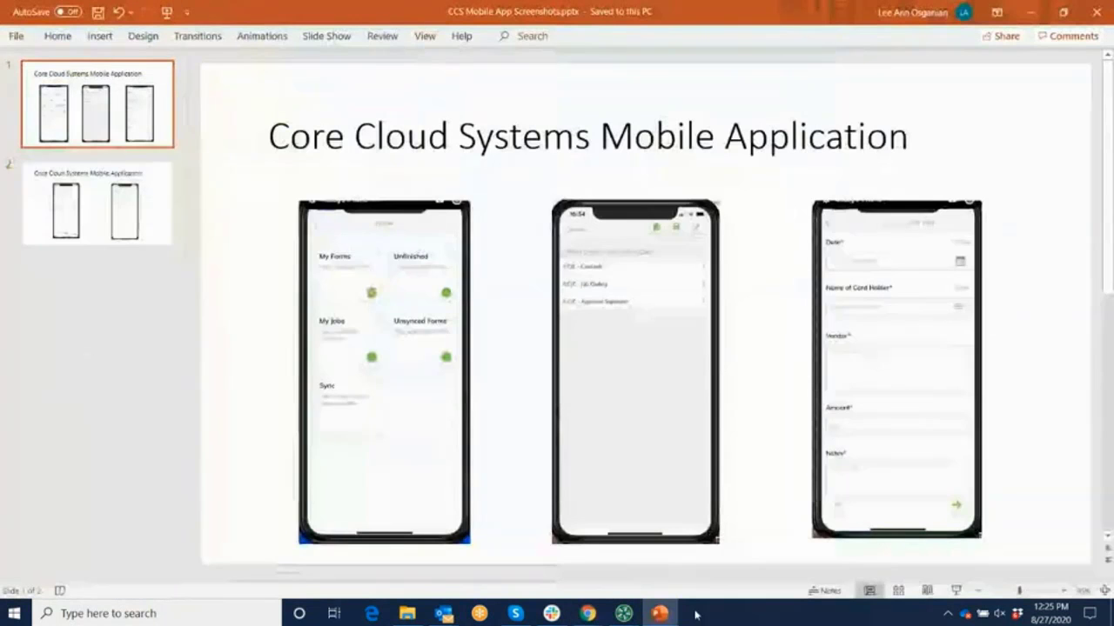